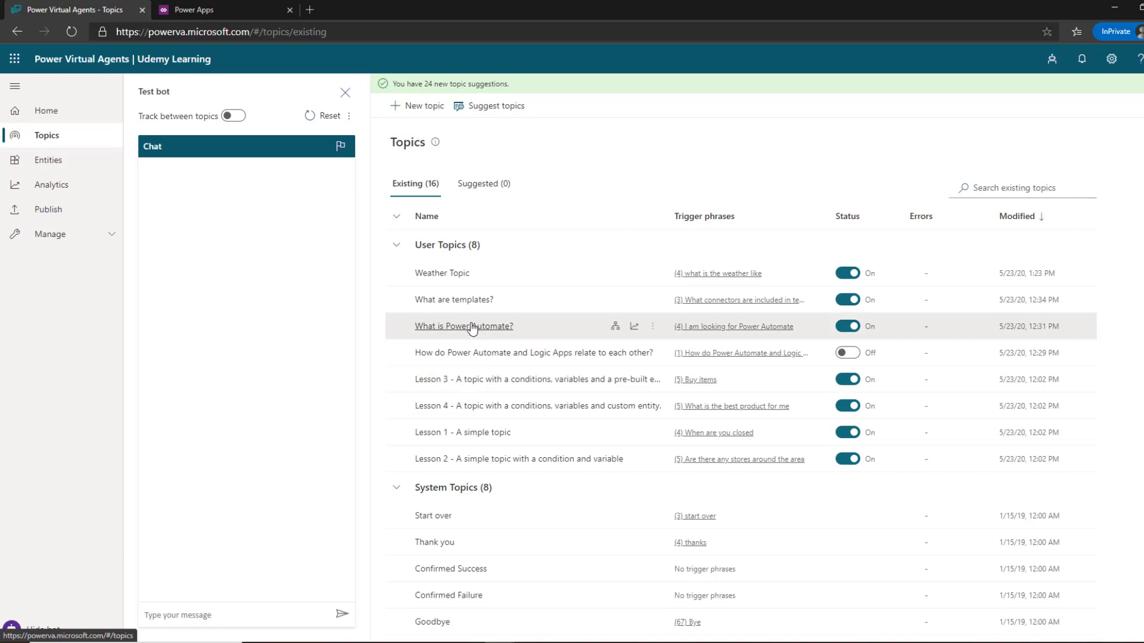
# Test the bot's weather topic by asking "what is the weather today" and choosing Calgary as the city.
pyautogui.click(262, 612)
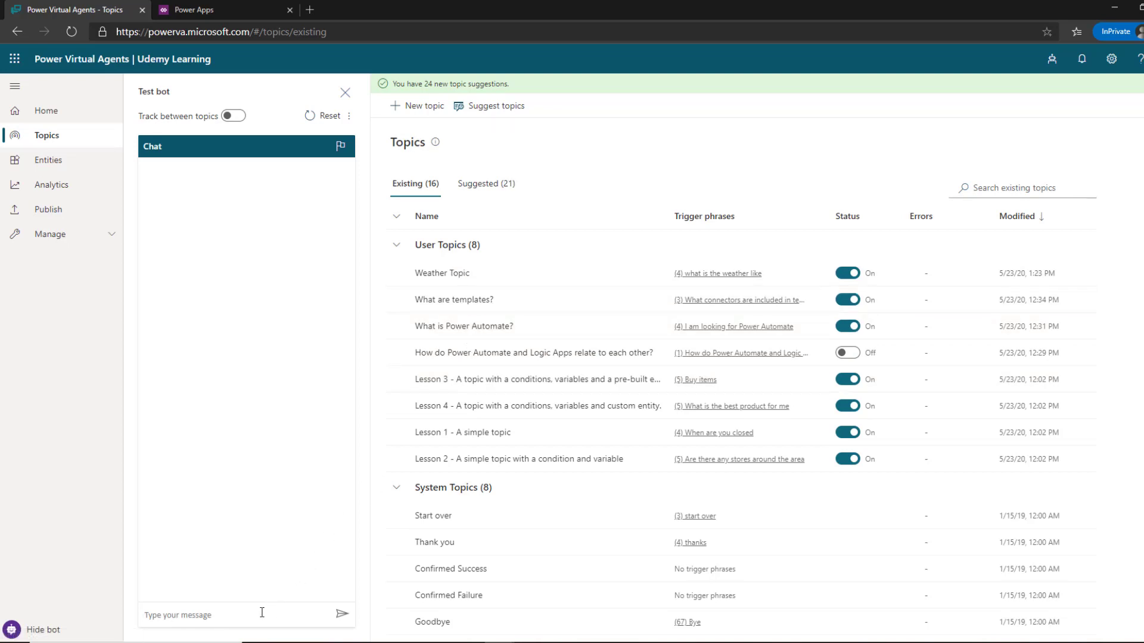
pyautogui.write('what is the weath')
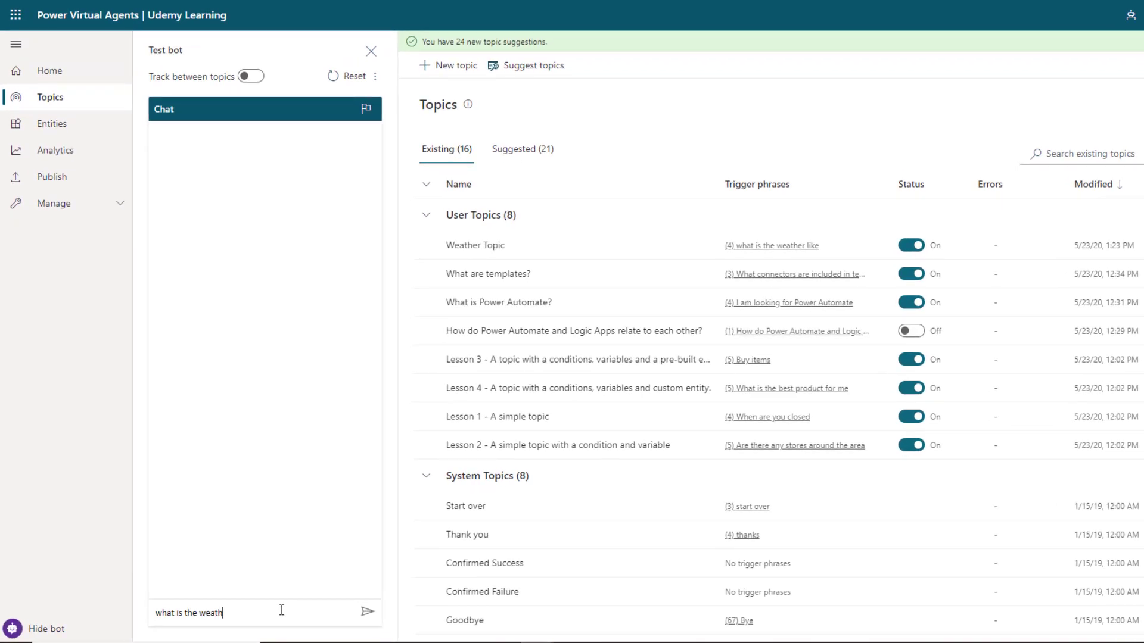
pyautogui.write('er today')
pyautogui.press('Return')
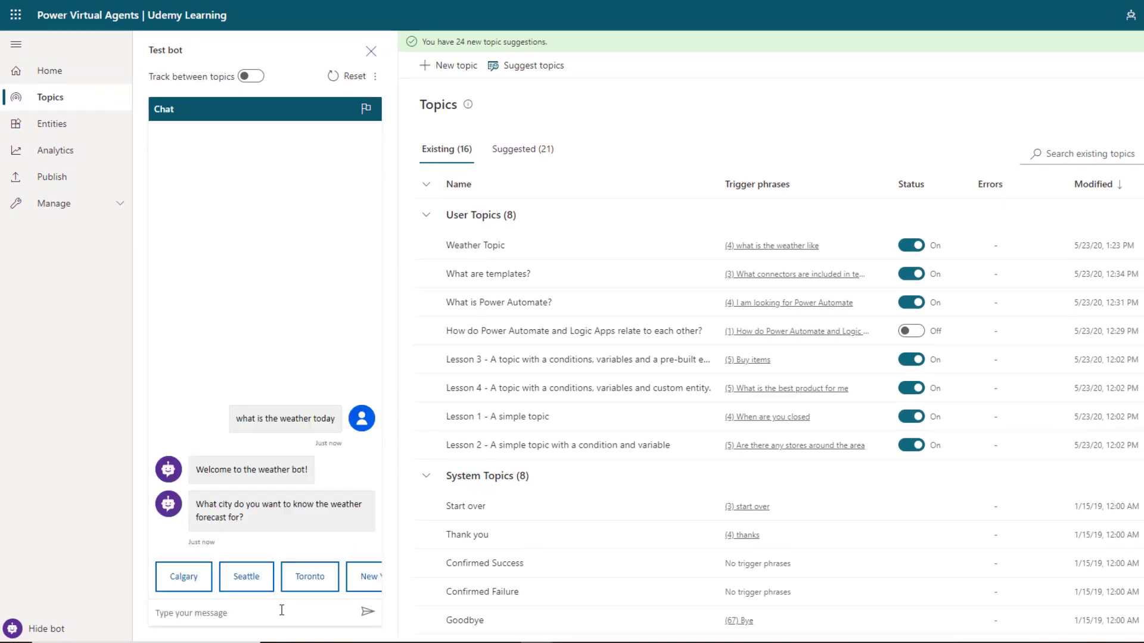
pyautogui.click(187, 576)
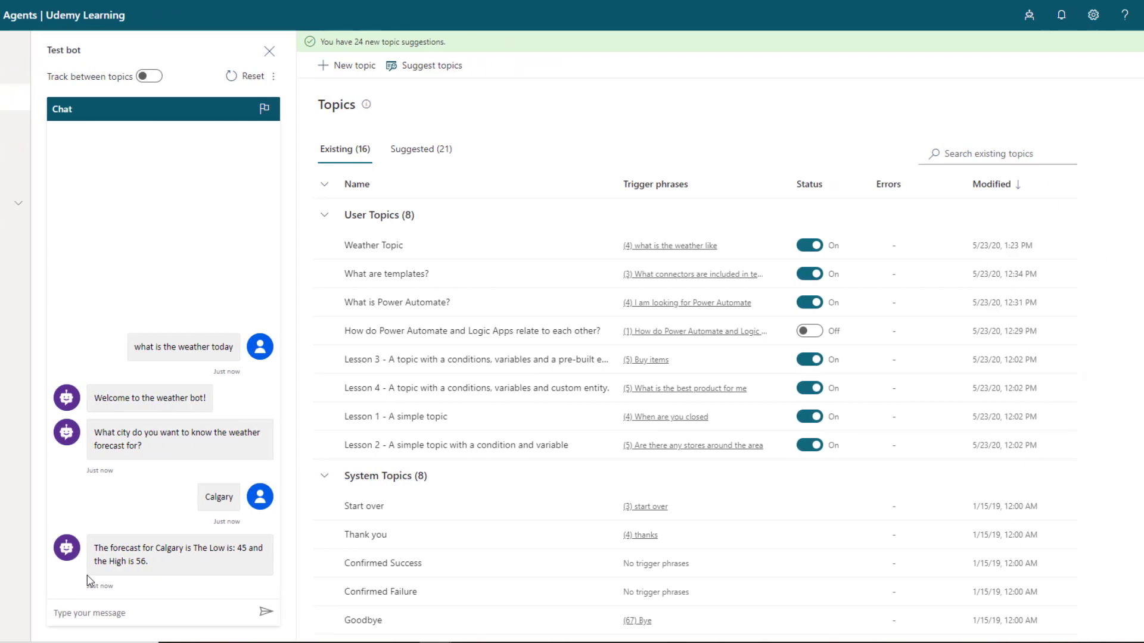
# Open the bot's general settings and follow the export/import option to Power Apps Solutions.
pyautogui.click(1065, 16)
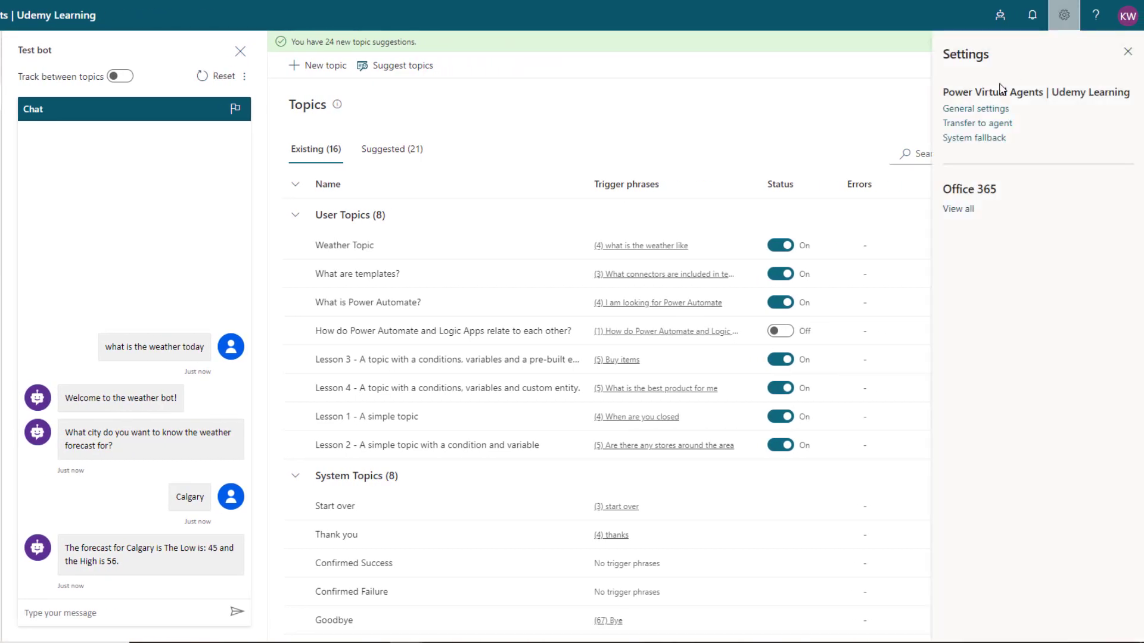
pyautogui.click(980, 113)
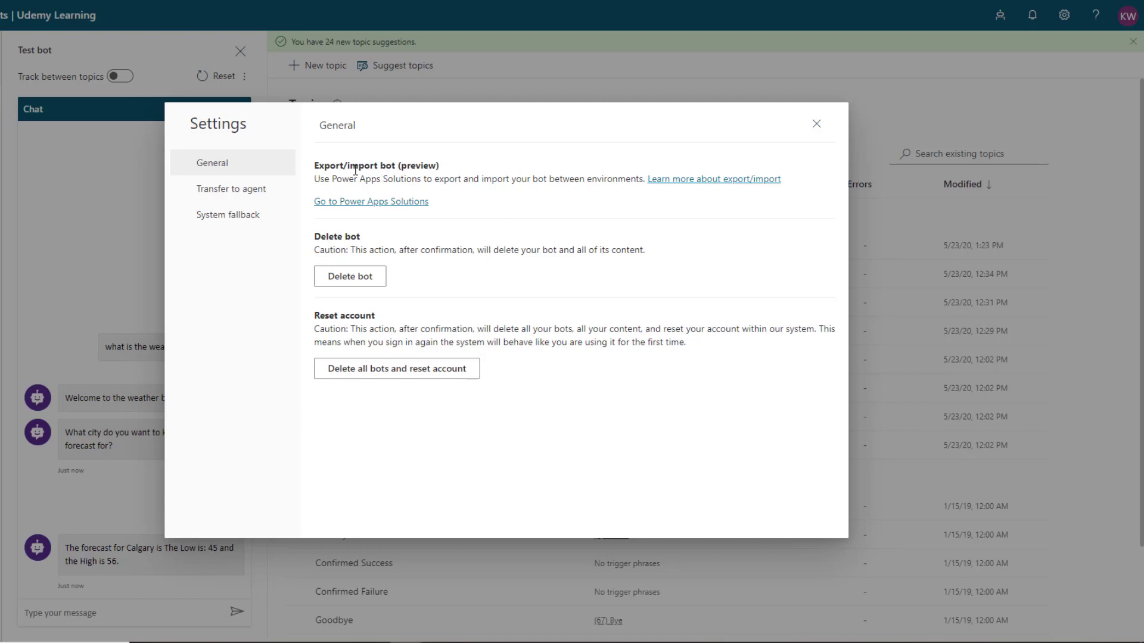
pyautogui.click(337, 205)
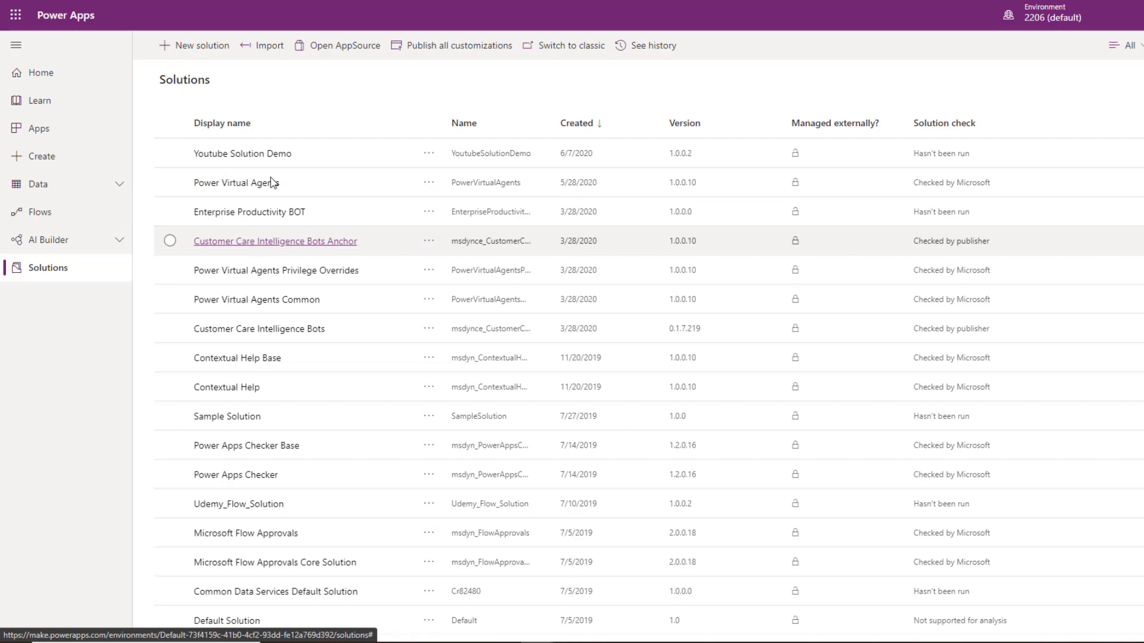
# Create a new solution with the display name Youtube Demo June 2020 and Wearsy Publisher as its publisher.
pyautogui.click(209, 45)
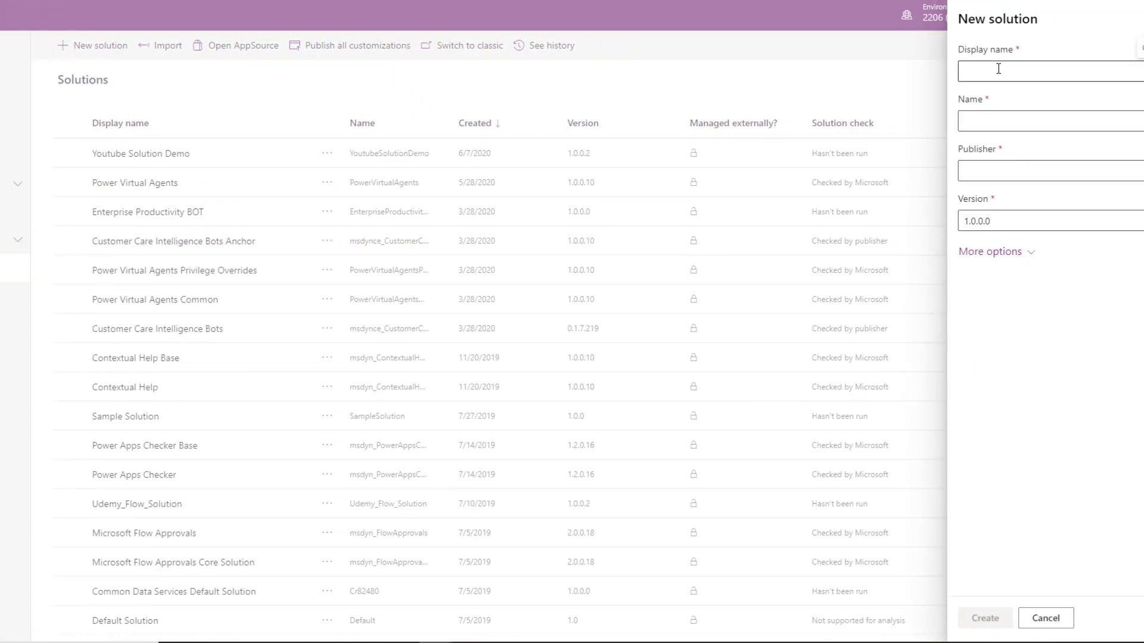
pyautogui.write('you')
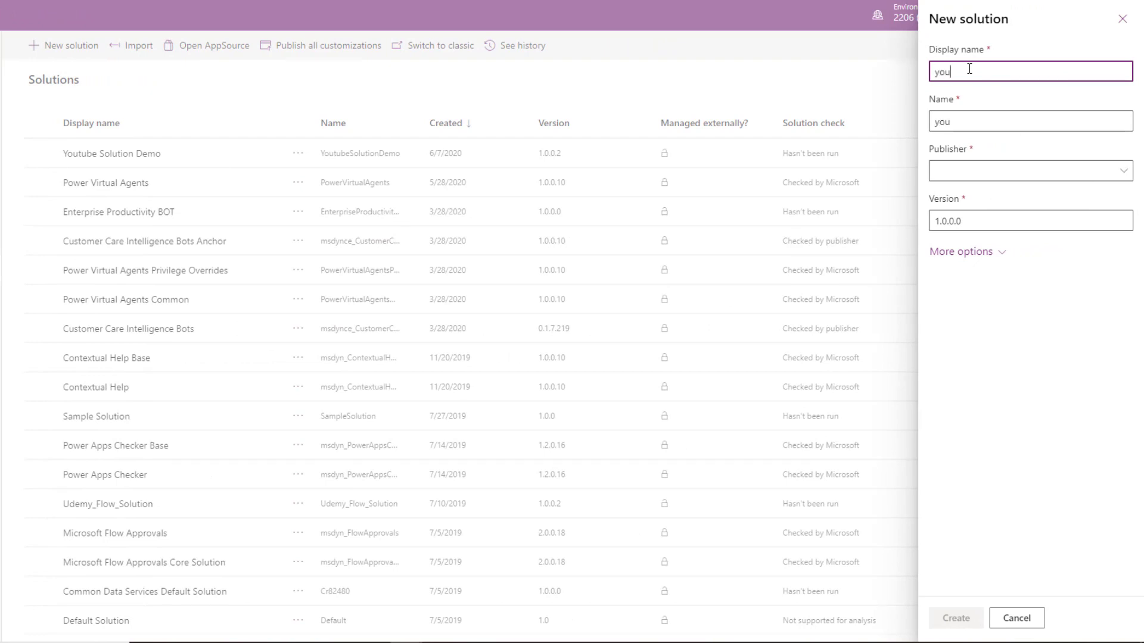
pyautogui.press('BackSpace')
pyautogui.press('BackSpace')
pyautogui.press('BackSpace')
pyautogui.write('y')
pyautogui.press('BackSpace')
pyautogui.write('Youtubve Demo June 2020')
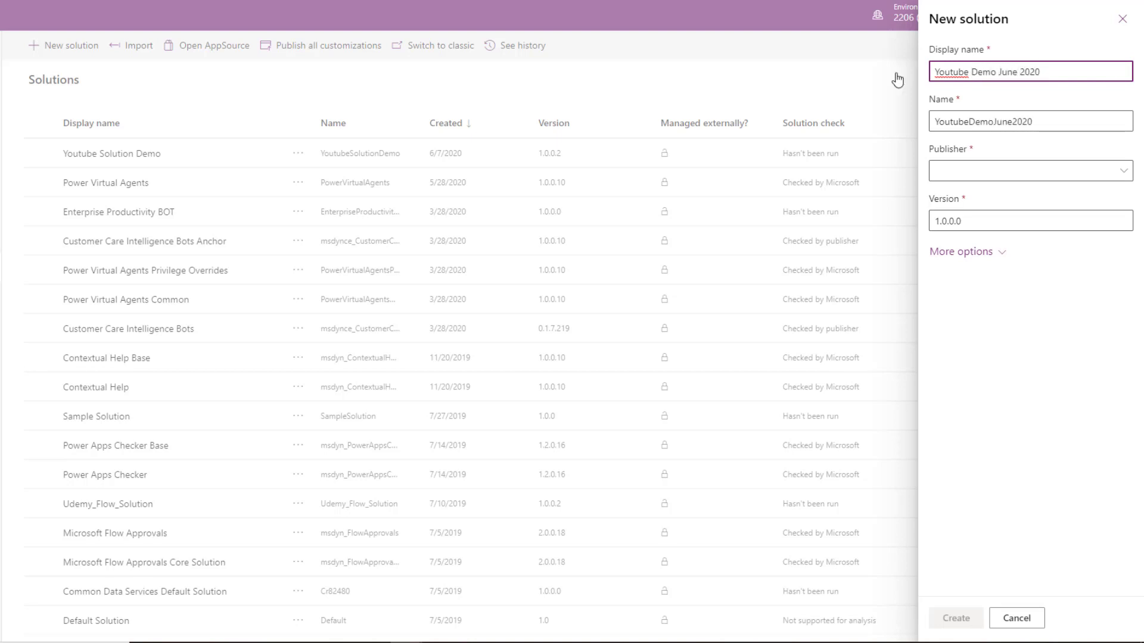
pyautogui.click(1031, 173)
pyautogui.click(999, 242)
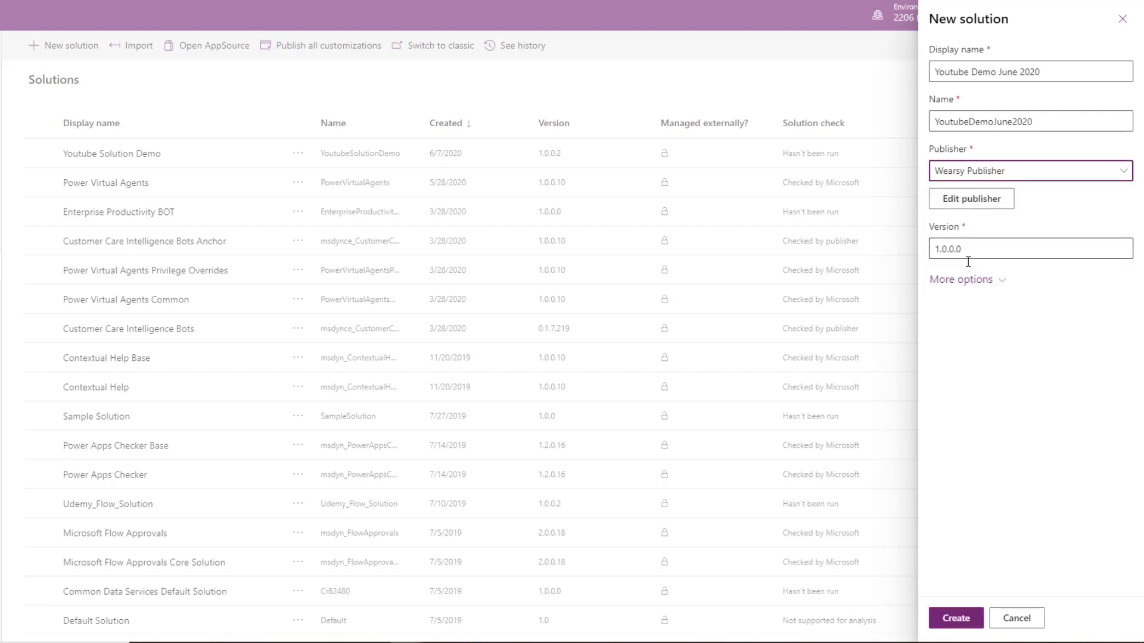
pyautogui.click(966, 249)
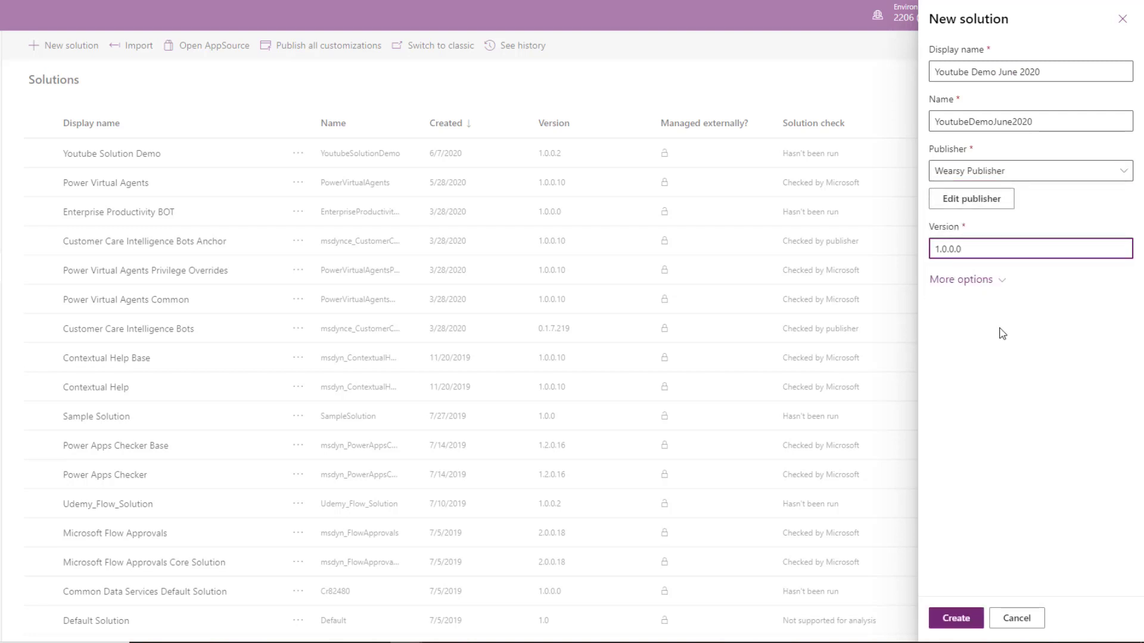
pyautogui.click(967, 621)
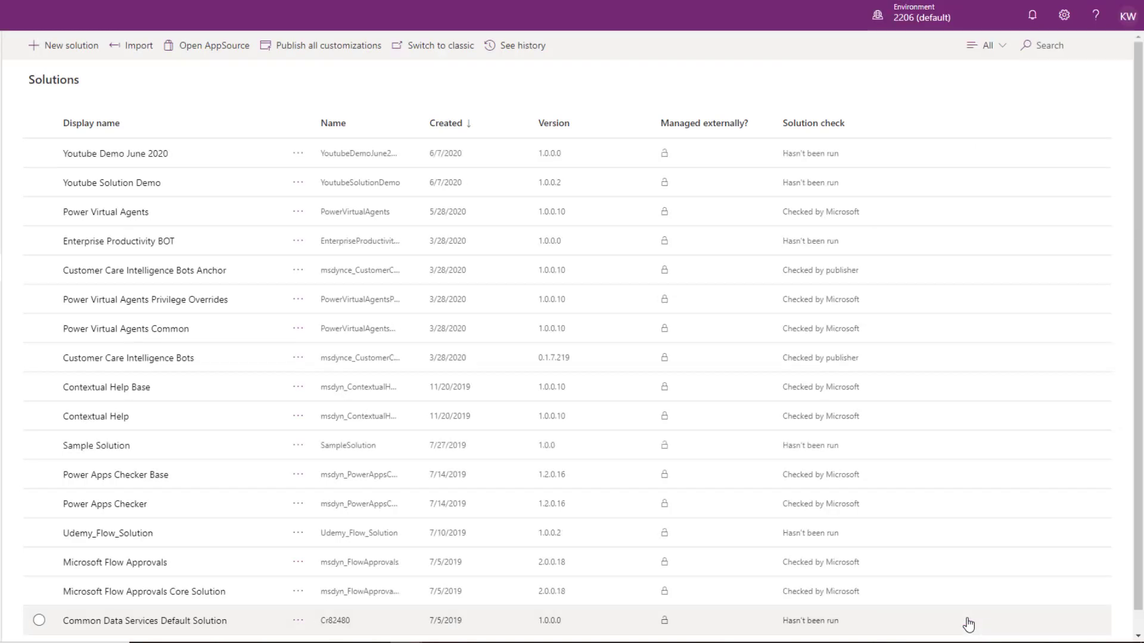
# Add the existing Udemy Learning chatbot to the Youtube Demo June 2020 solution.
pyautogui.click(114, 154)
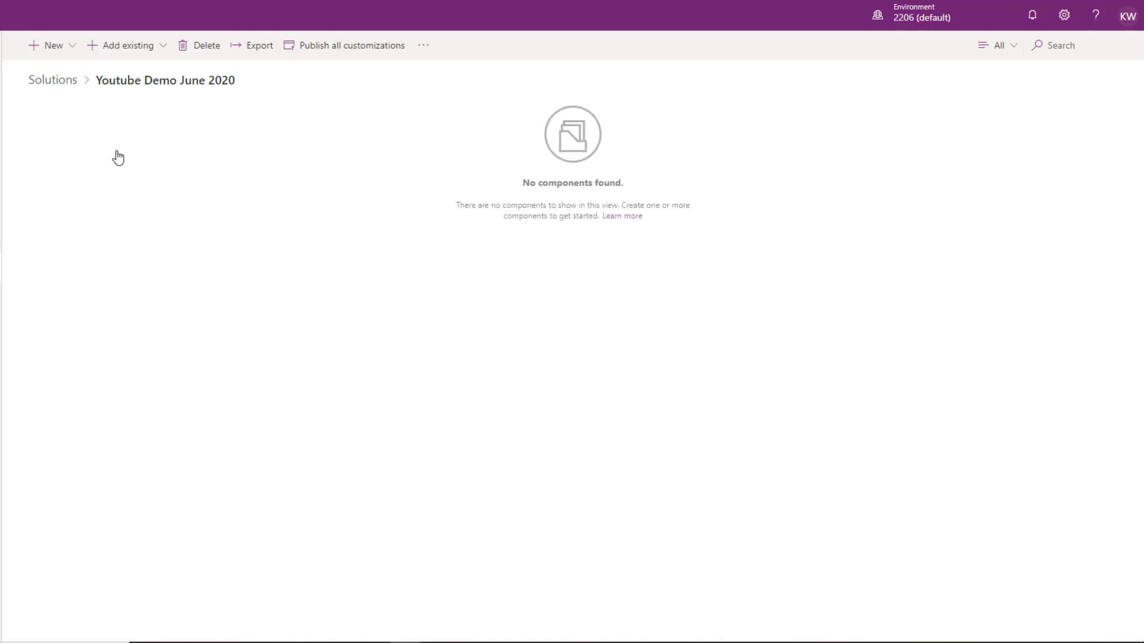
pyautogui.click(149, 50)
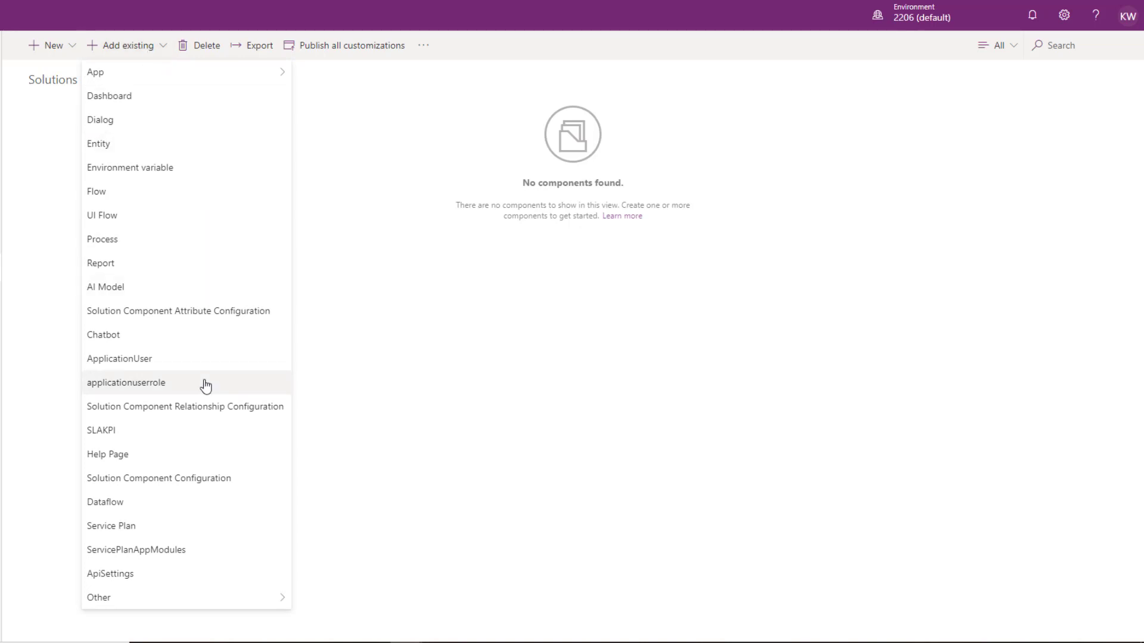
pyautogui.click(116, 339)
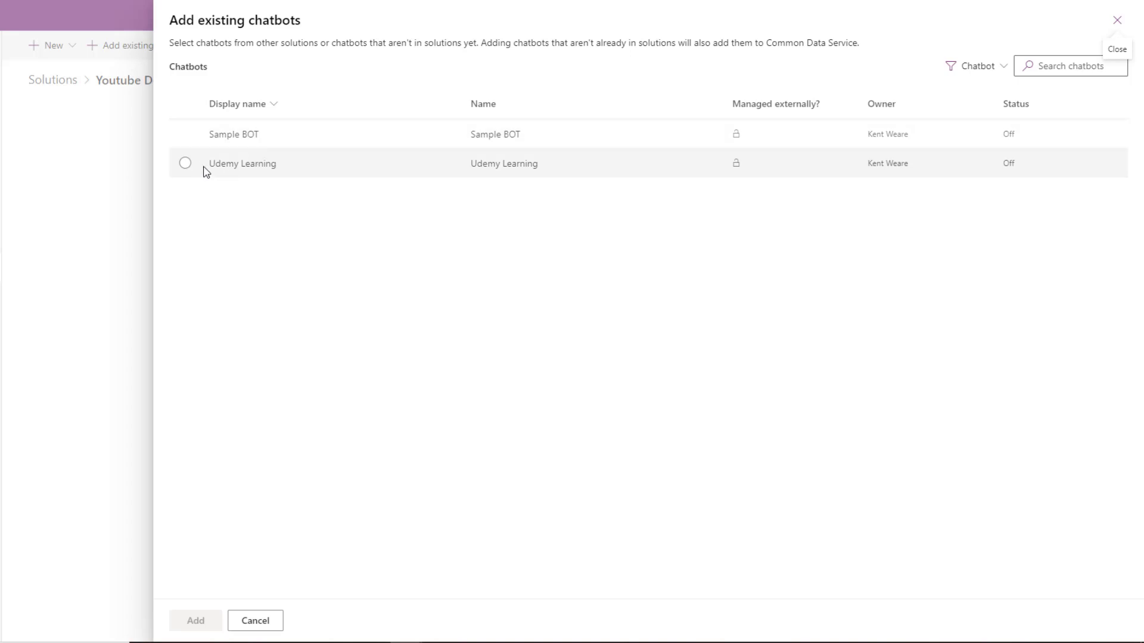
pyautogui.click(185, 163)
pyautogui.click(200, 623)
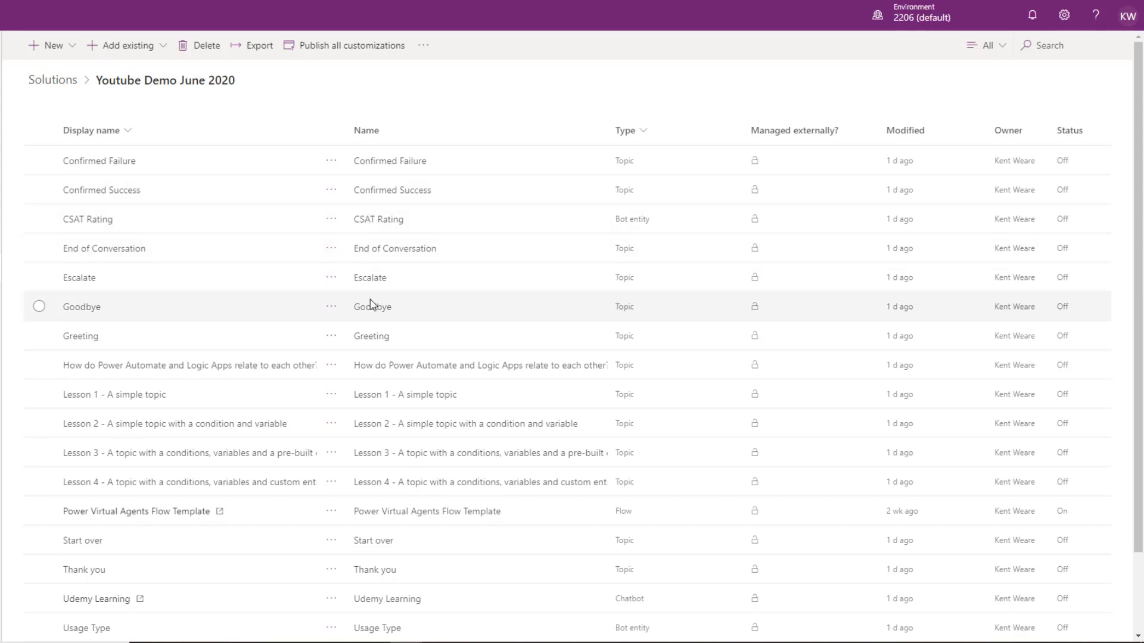
# Export the Youtube Demo June 2020 solution as unmanaged with version number 1.0.0.1.
pyautogui.scroll(-2, 370, 305)
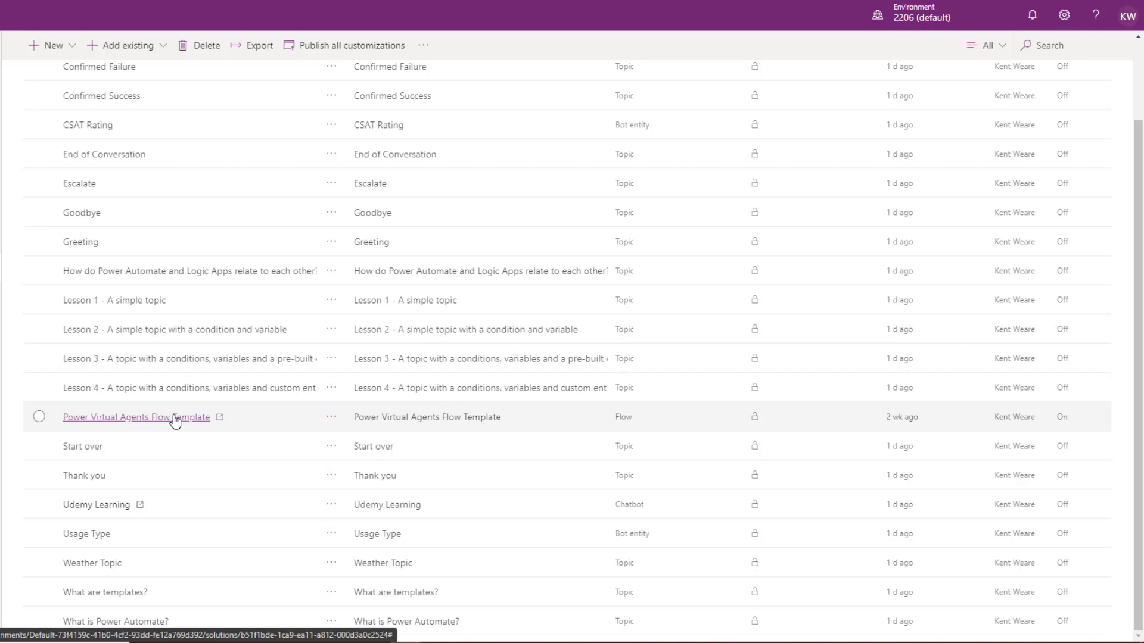
pyautogui.scroll(2, 420, 380)
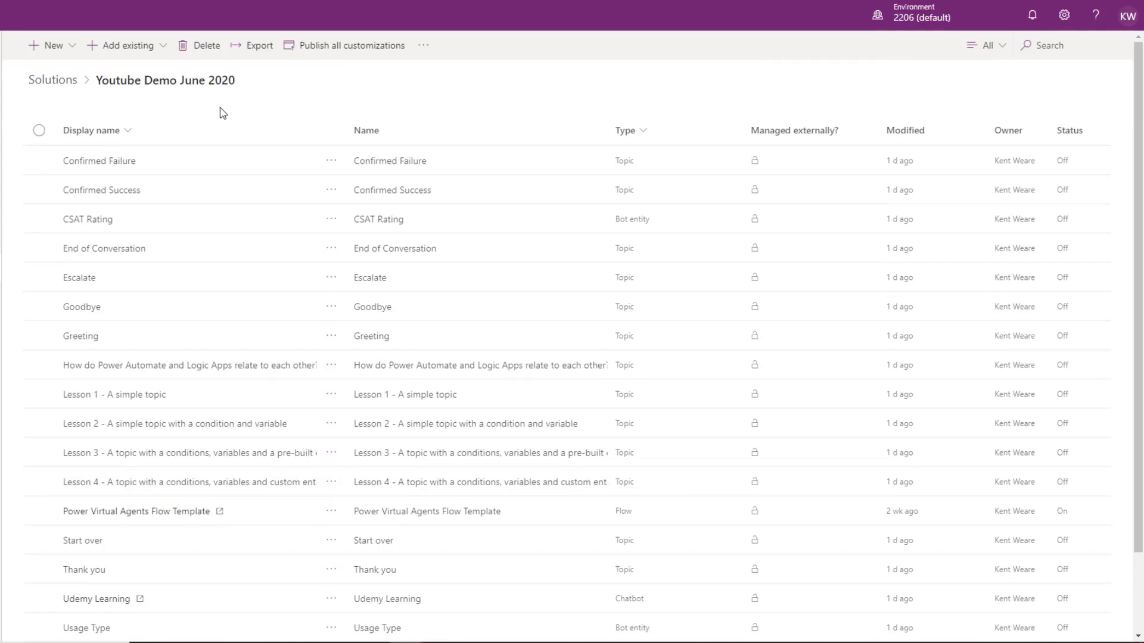
pyautogui.click(246, 51)
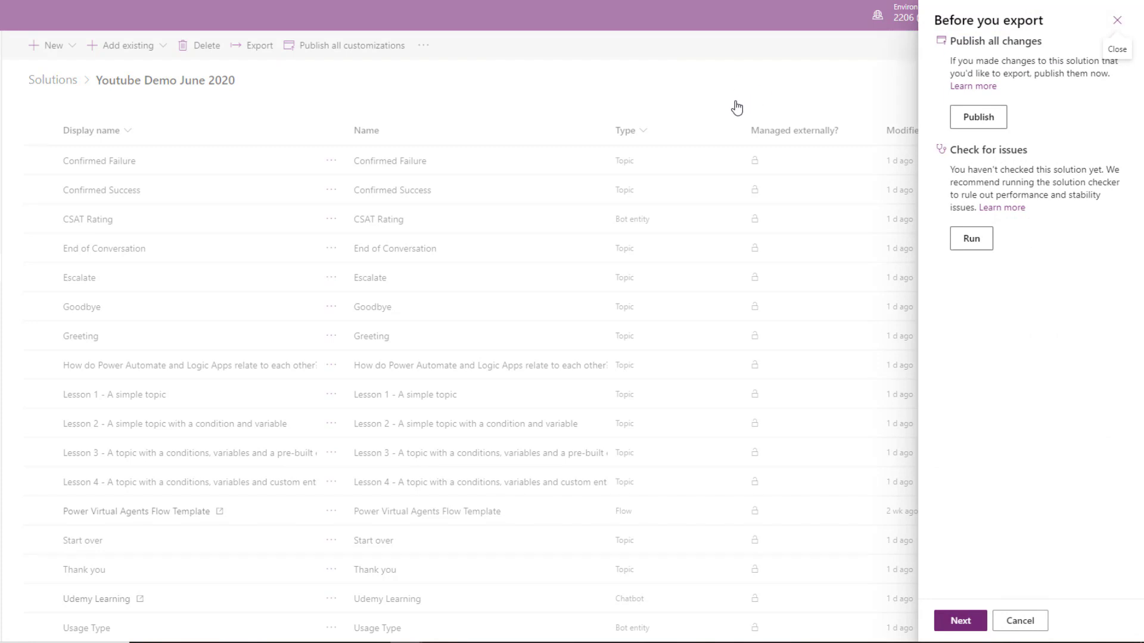
pyautogui.click(958, 624)
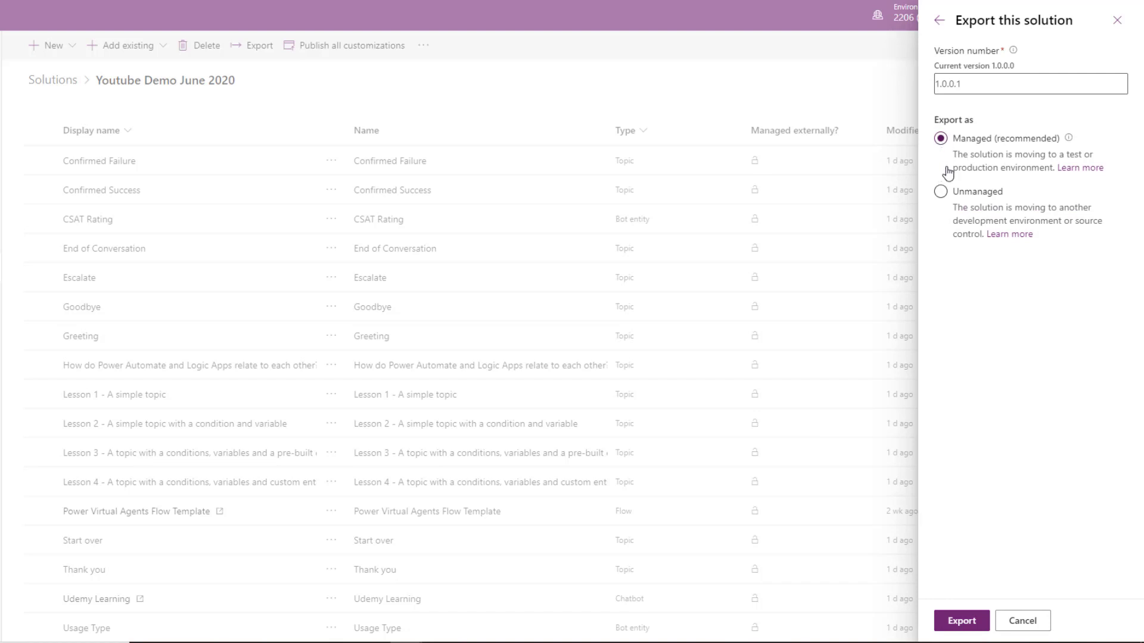
pyautogui.click(941, 192)
pyautogui.click(969, 625)
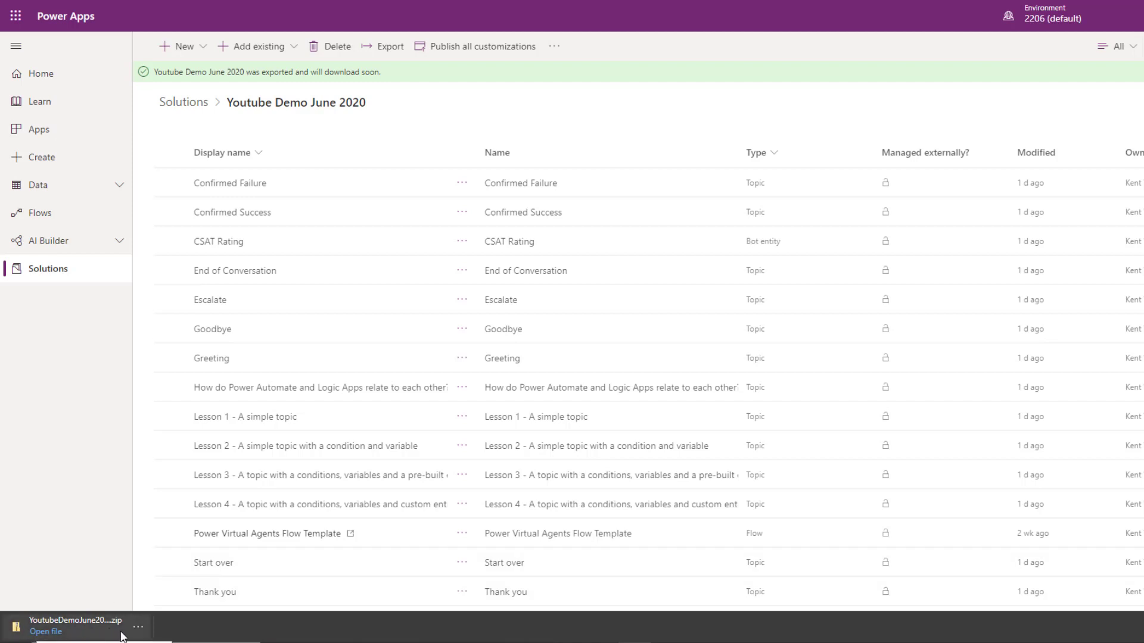
# Show the exported solution zip in its download folder, copy its file path and put the folder window away.
pyautogui.click(139, 627)
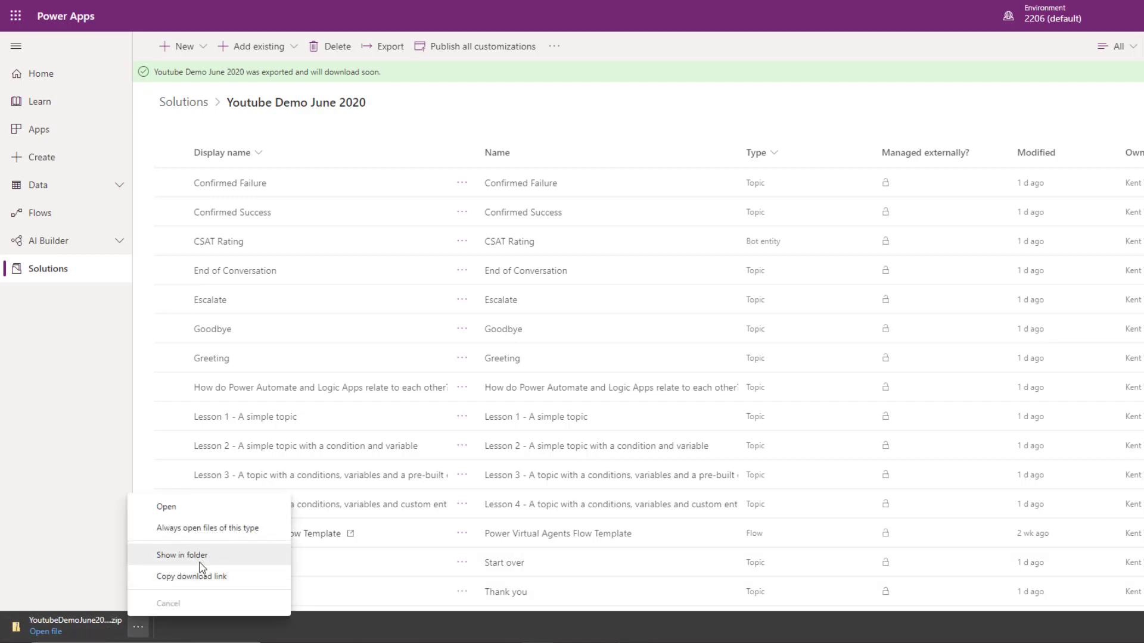
pyautogui.click(182, 555)
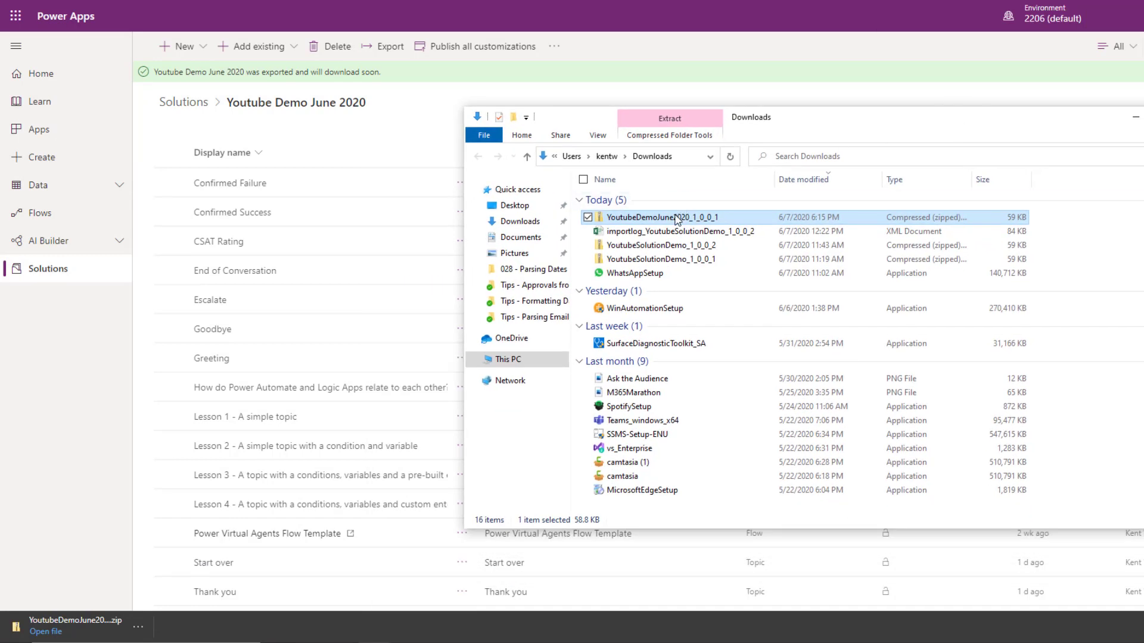
pyautogui.rightClick(677, 220)
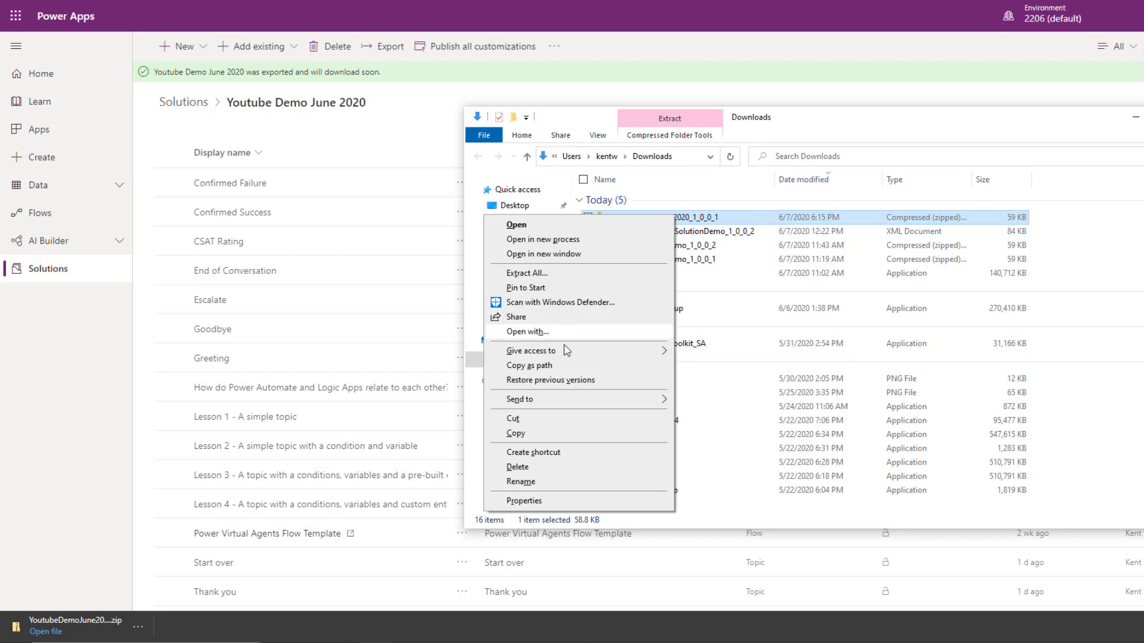
pyautogui.click(562, 366)
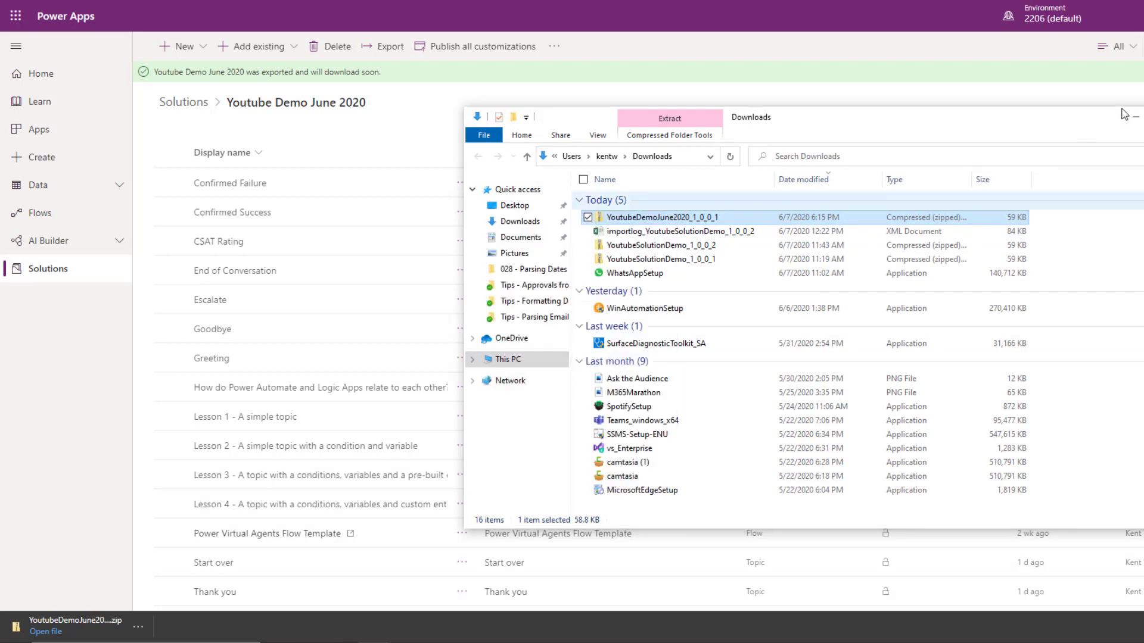
pyautogui.click(1136, 117)
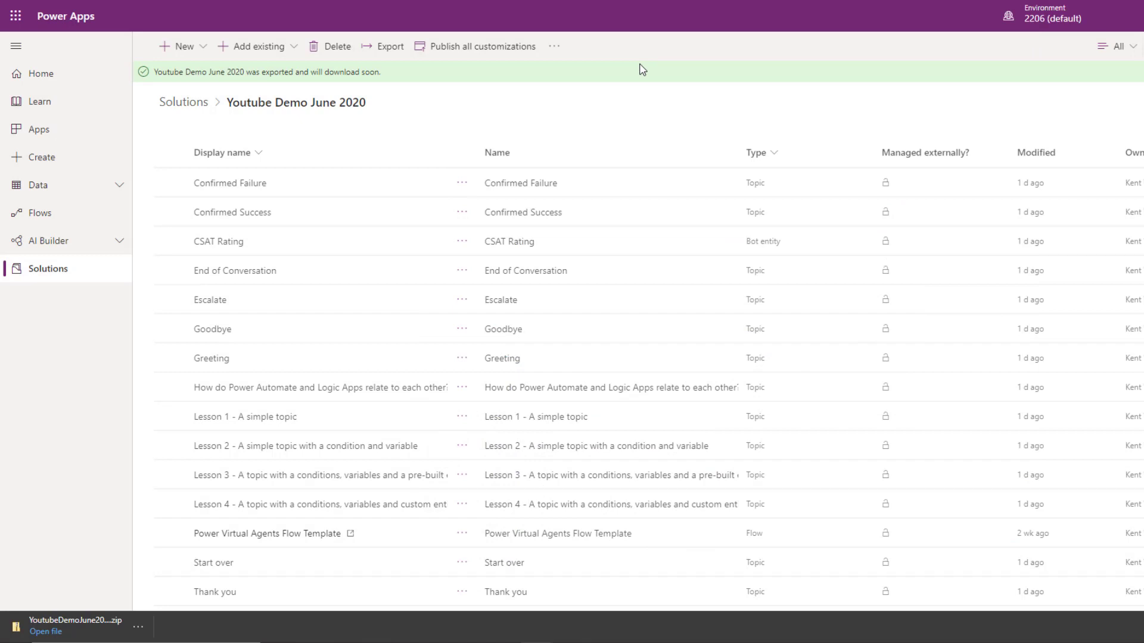
# Switch Power Apps to the 2206labs environment and open its solutions list, dismissing the download bar.
pyautogui.click(1041, 24)
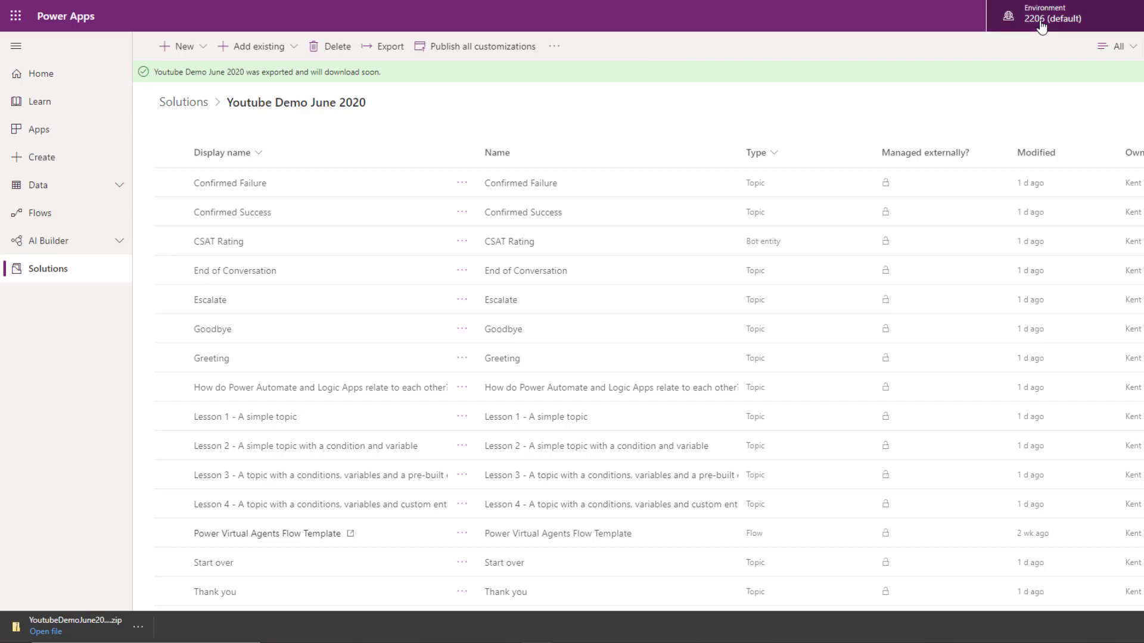
pyautogui.click(992, 155)
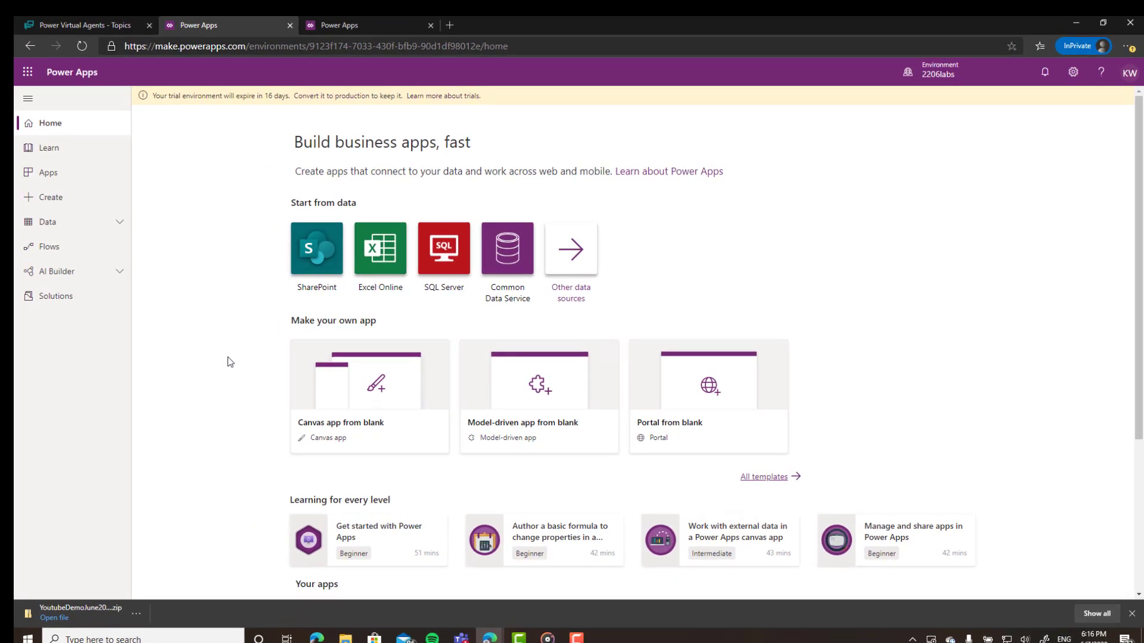
pyautogui.click(49, 296)
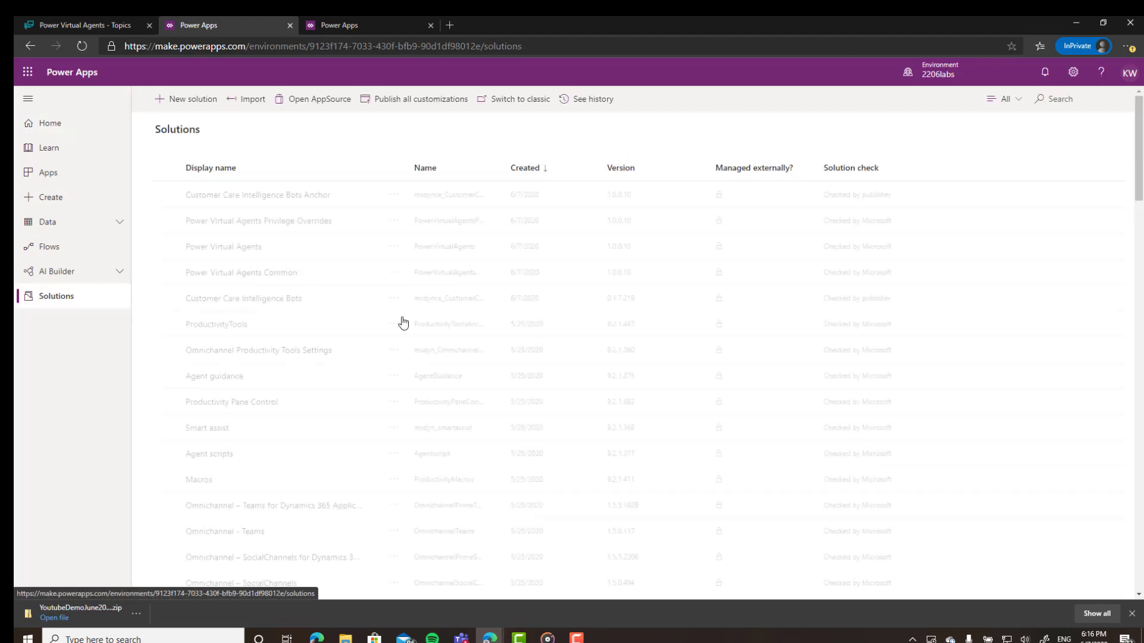
pyautogui.click(1131, 613)
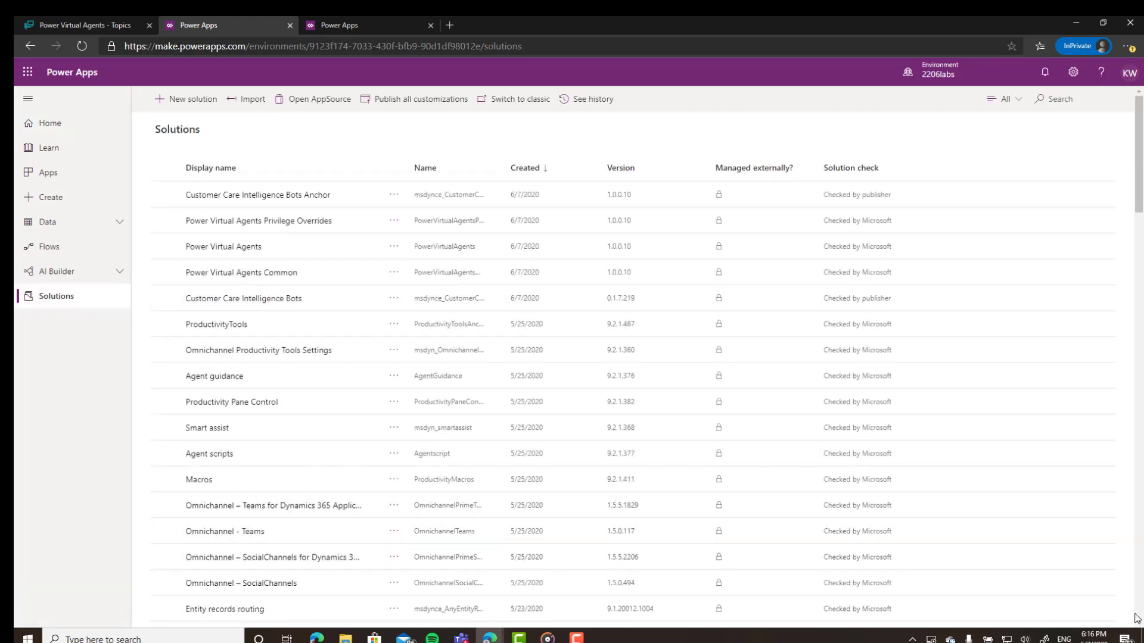
# Switch to Power Virtual Agents, close the settings dialog and list the bots in the 2206labs environment.
pyautogui.click(109, 22)
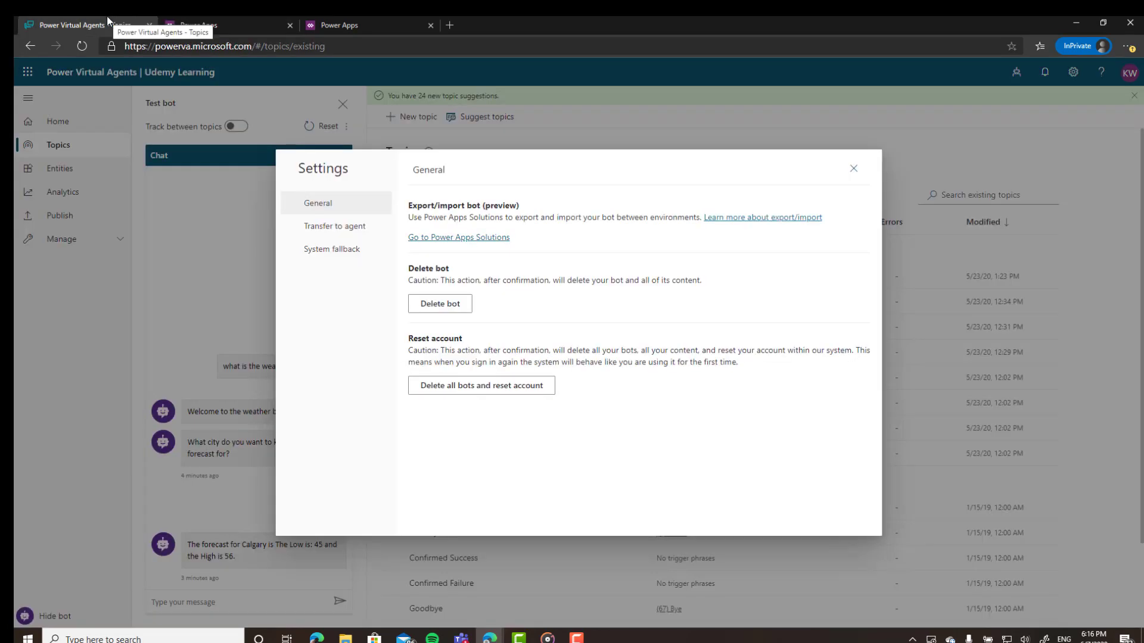
pyautogui.click(855, 171)
pyautogui.click(1016, 72)
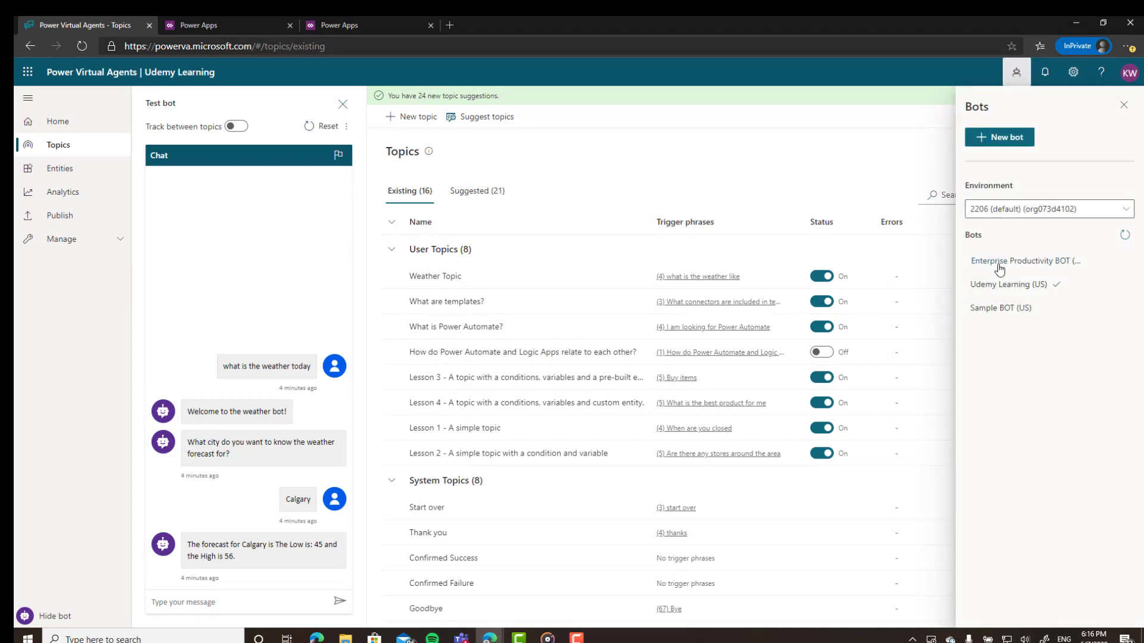
pyautogui.click(1031, 210)
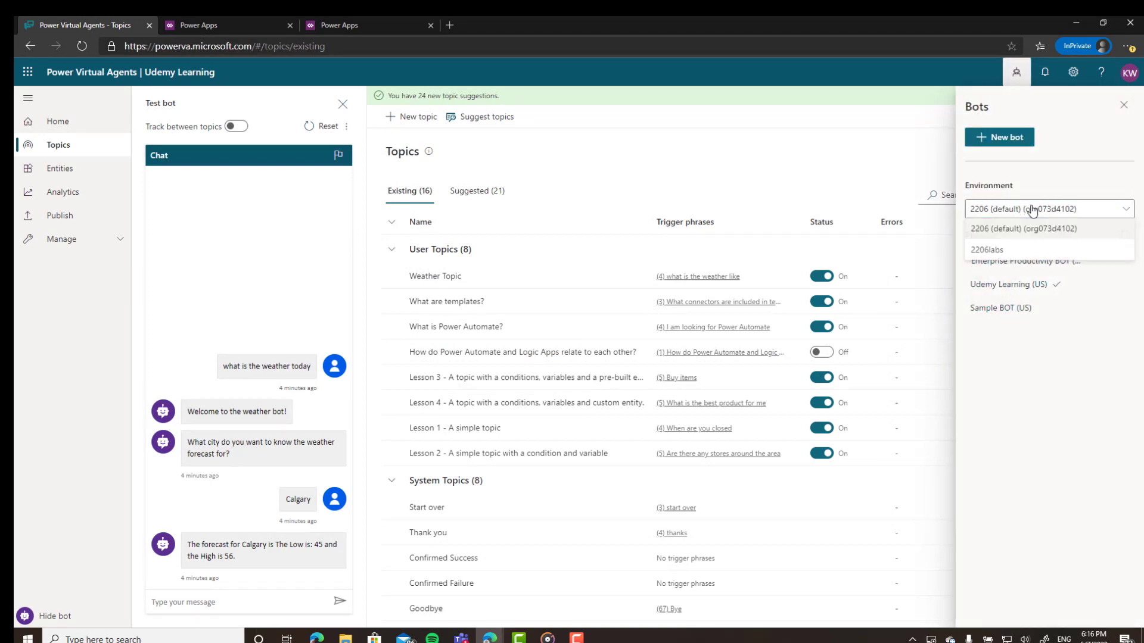
pyautogui.click(1003, 252)
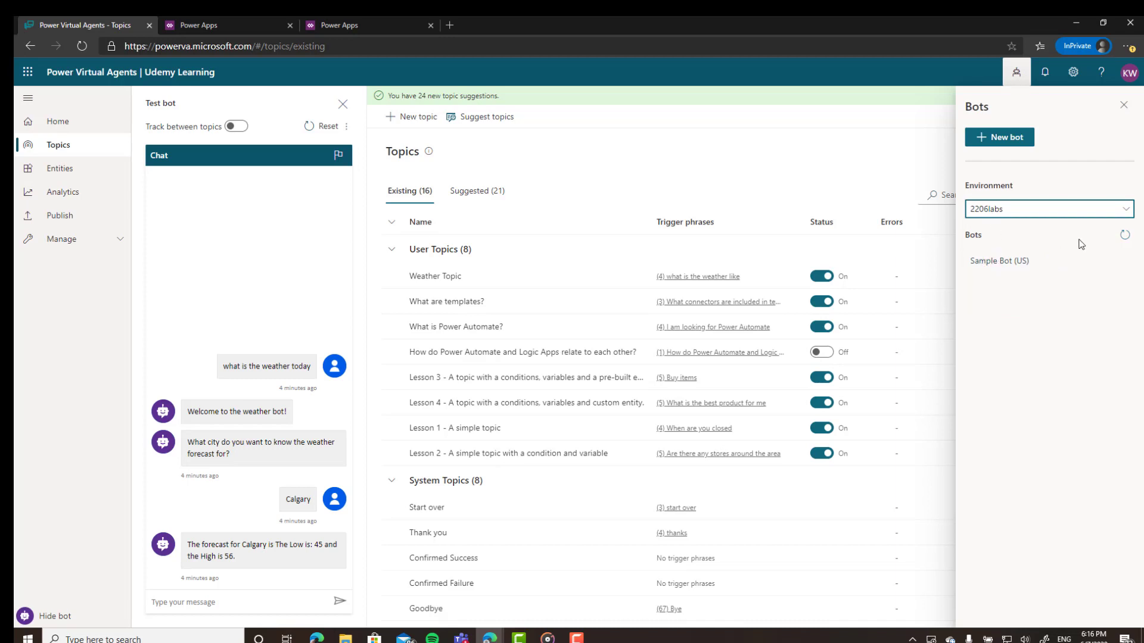
# Refresh the 2206labs bot list, and load the exported YoutubeDemoJune2020_1_0_0_1 zip into a new Power Apps solution import.
pyautogui.click(1126, 236)
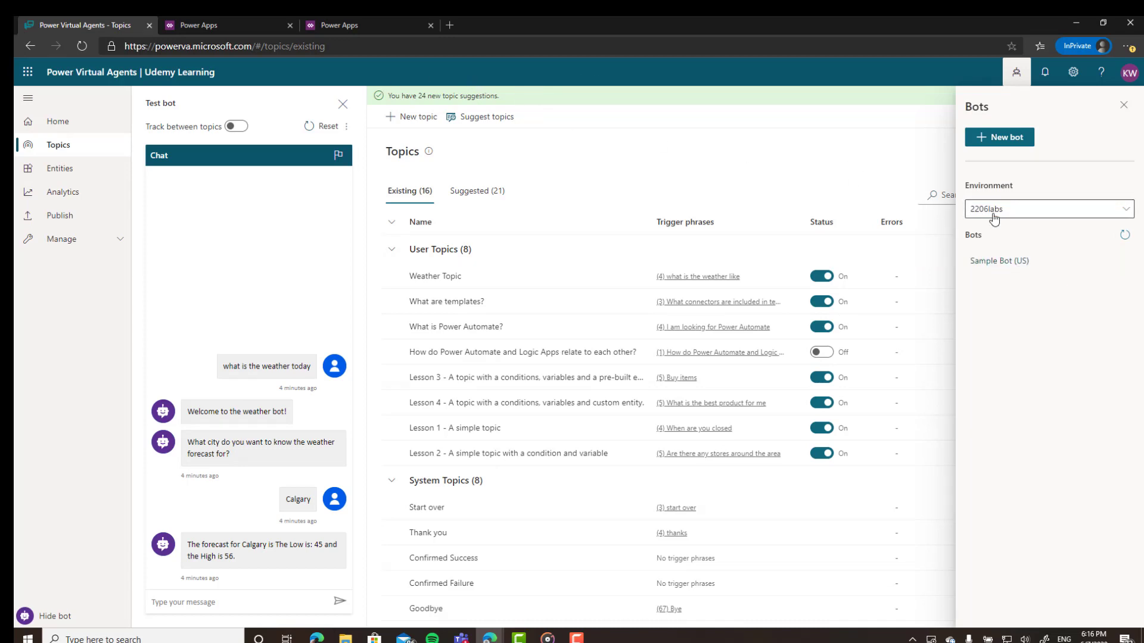
pyautogui.click(323, 19)
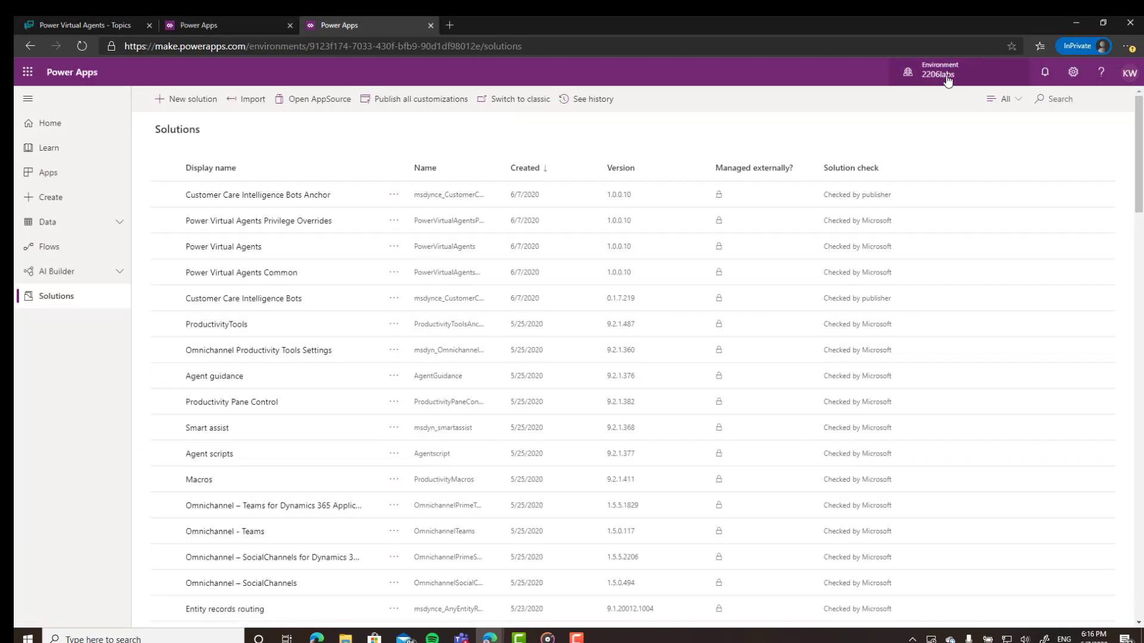
pyautogui.click(245, 101)
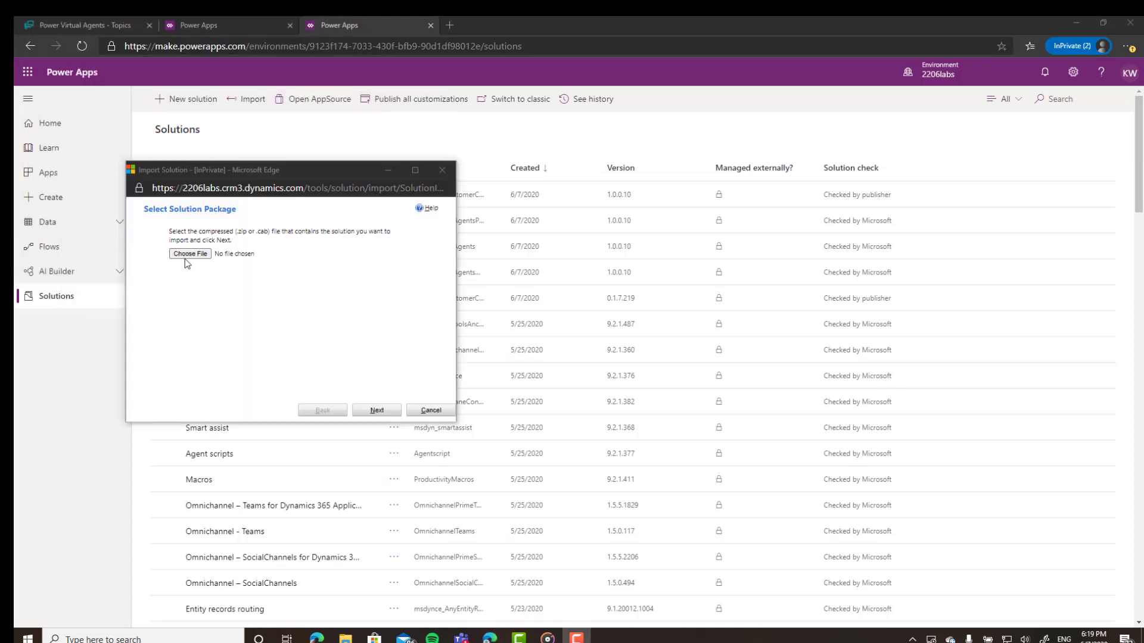
pyautogui.click(188, 254)
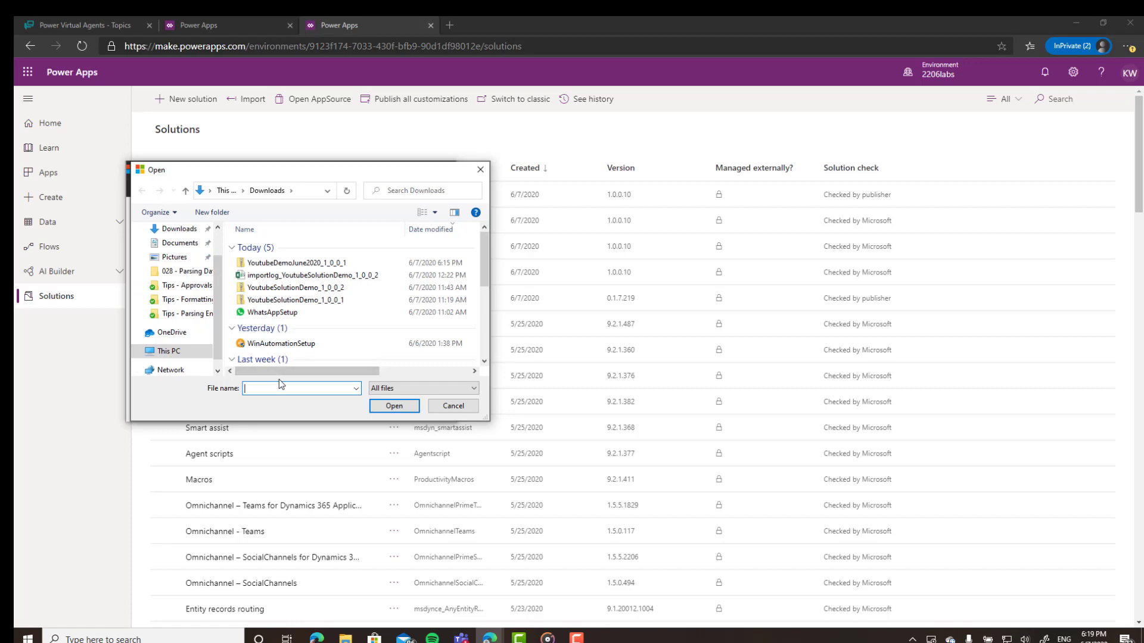
pyautogui.hotkey('ctrl', 'v')
pyautogui.click(391, 408)
pyautogui.click(386, 410)
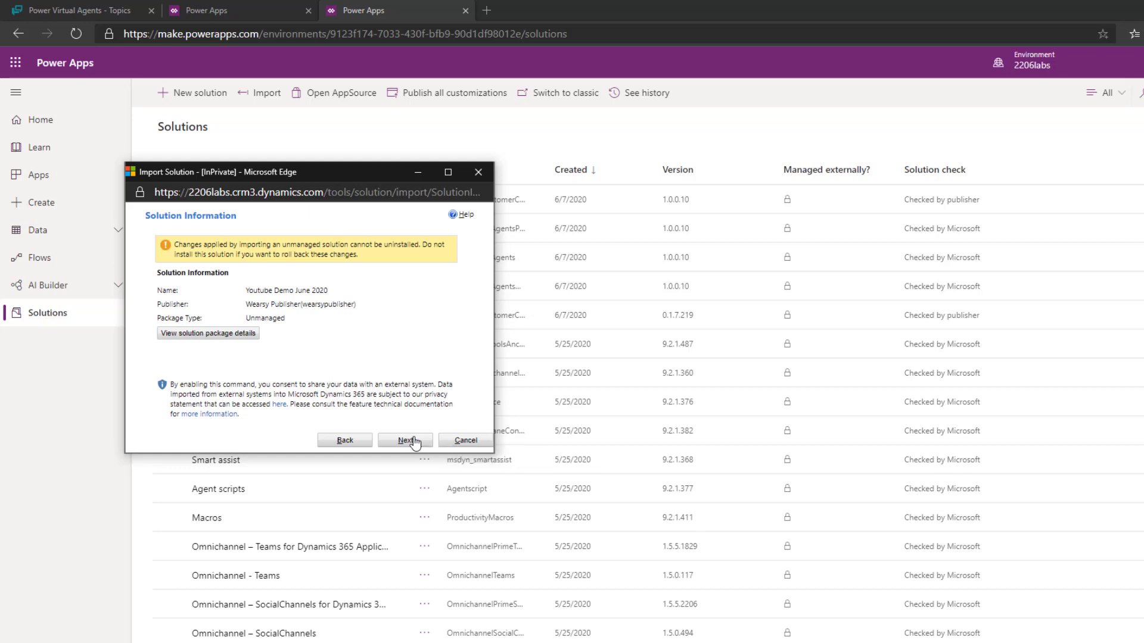
# Import the Youtube Demo June 2020 solution with its SDK message processing steps enabled, and publish all customizations.
pyautogui.click(414, 441)
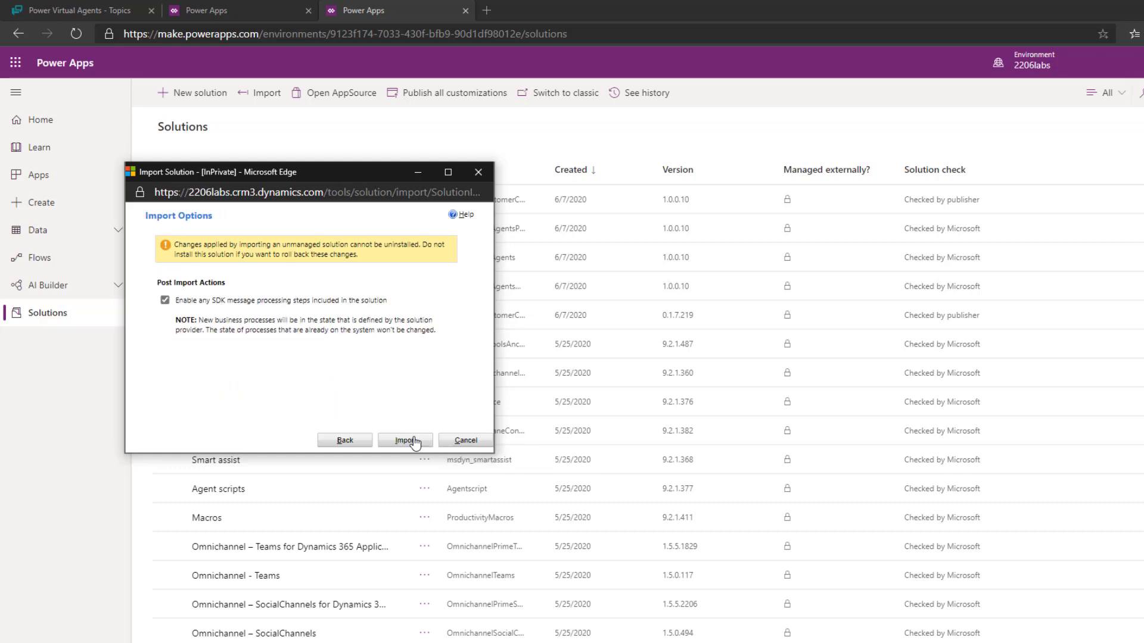
pyautogui.click(405, 440)
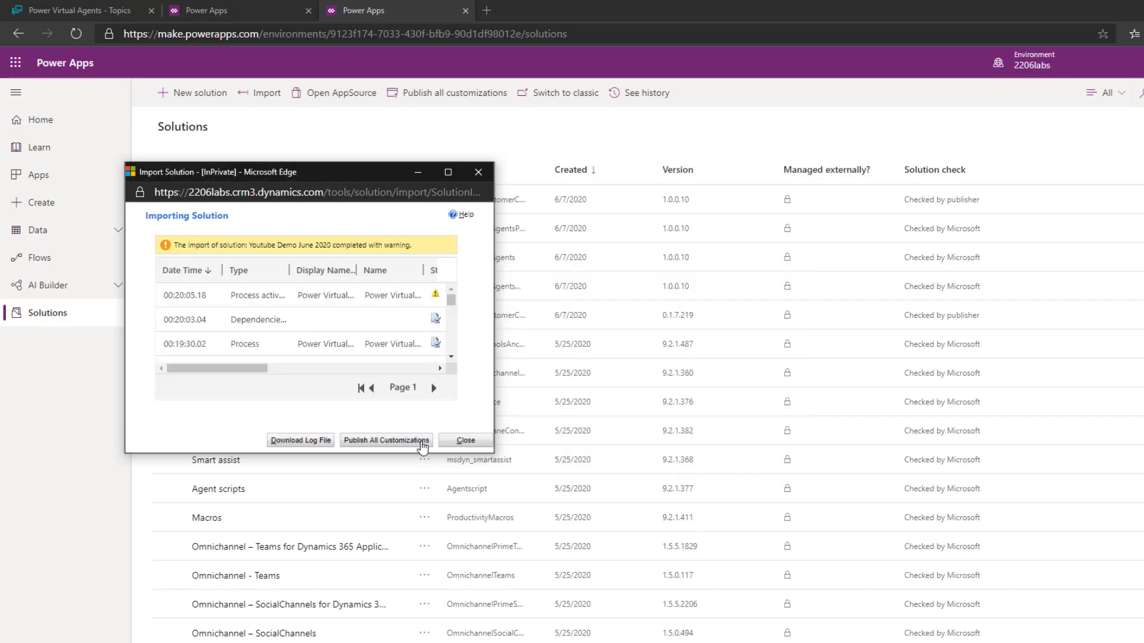
pyautogui.click(422, 441)
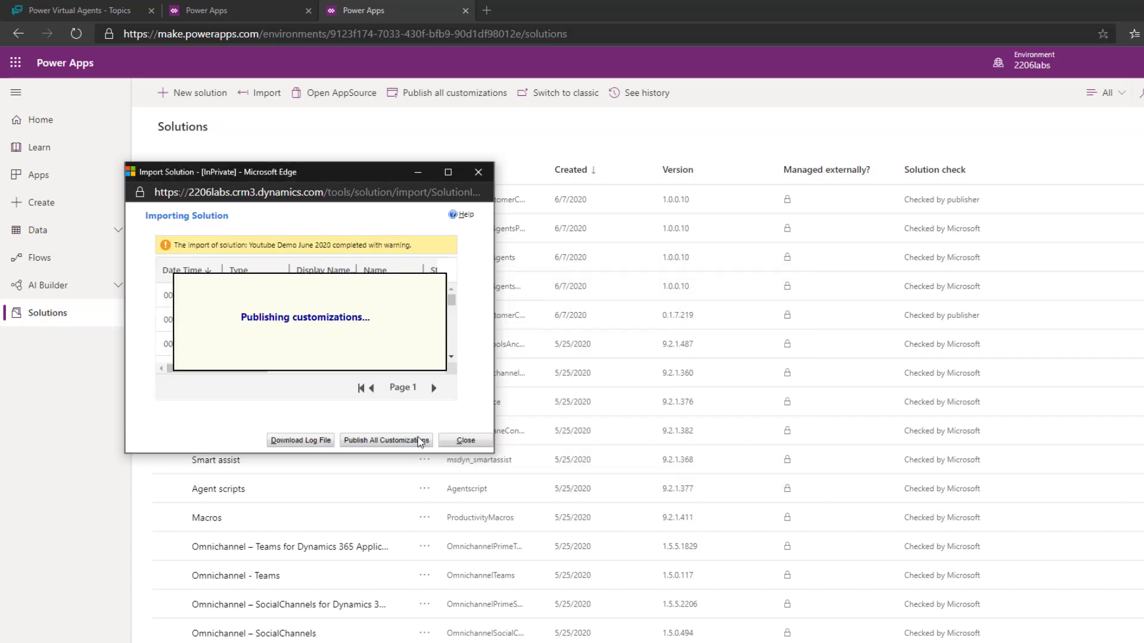
pyautogui.click(466, 441)
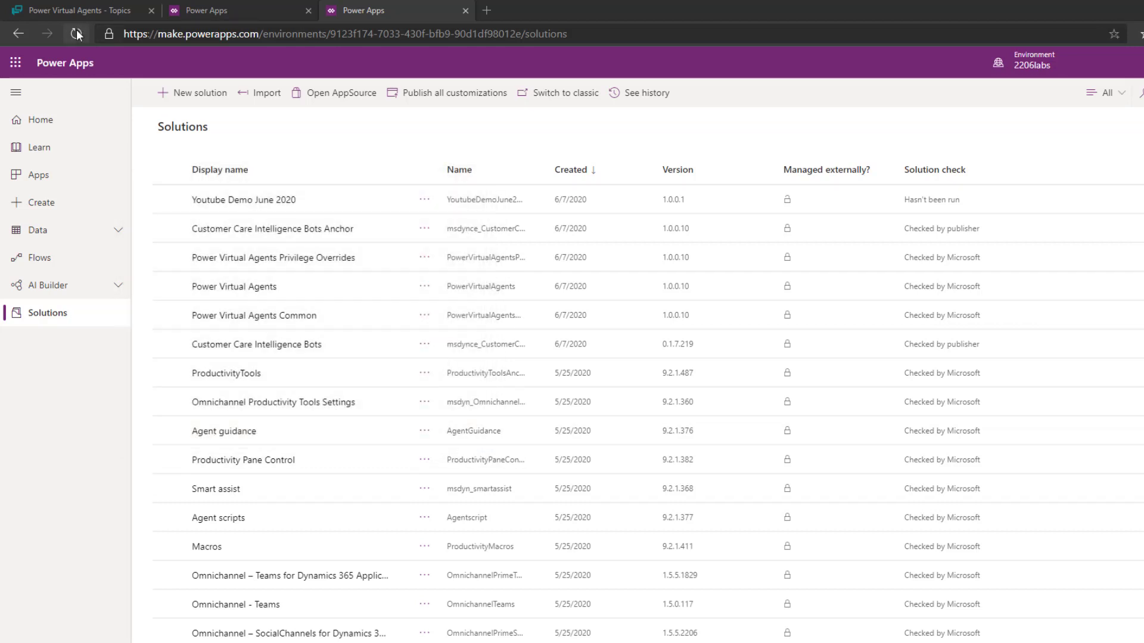
# Reload the solutions page and review the components inside the Youtube Demo June 2020 solution.
pyautogui.click(76, 32)
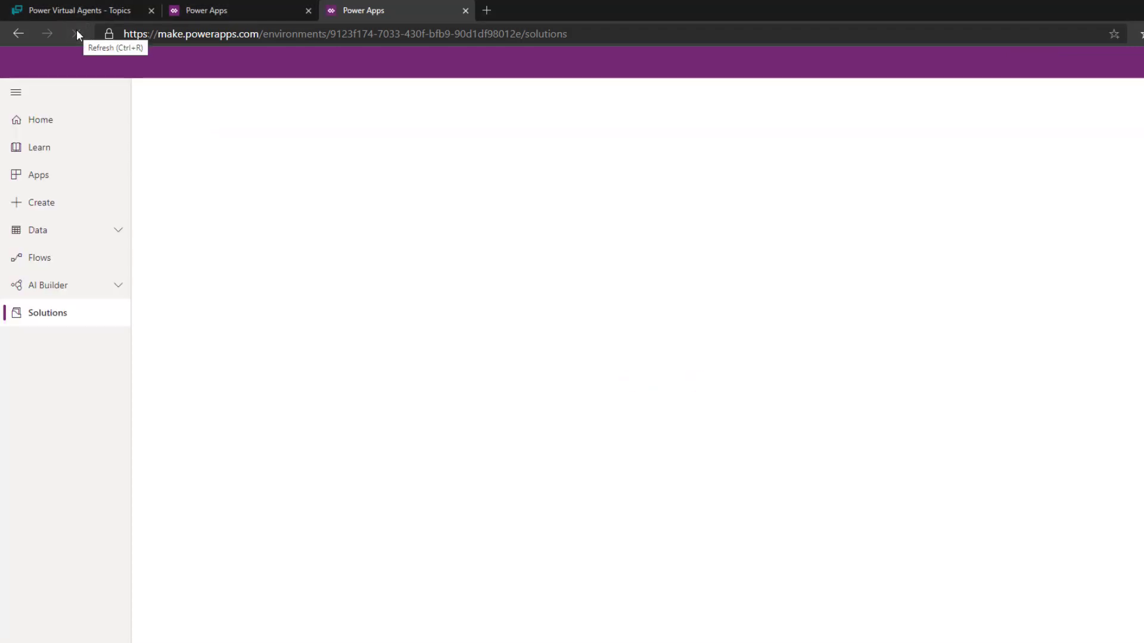
pyautogui.click(294, 197)
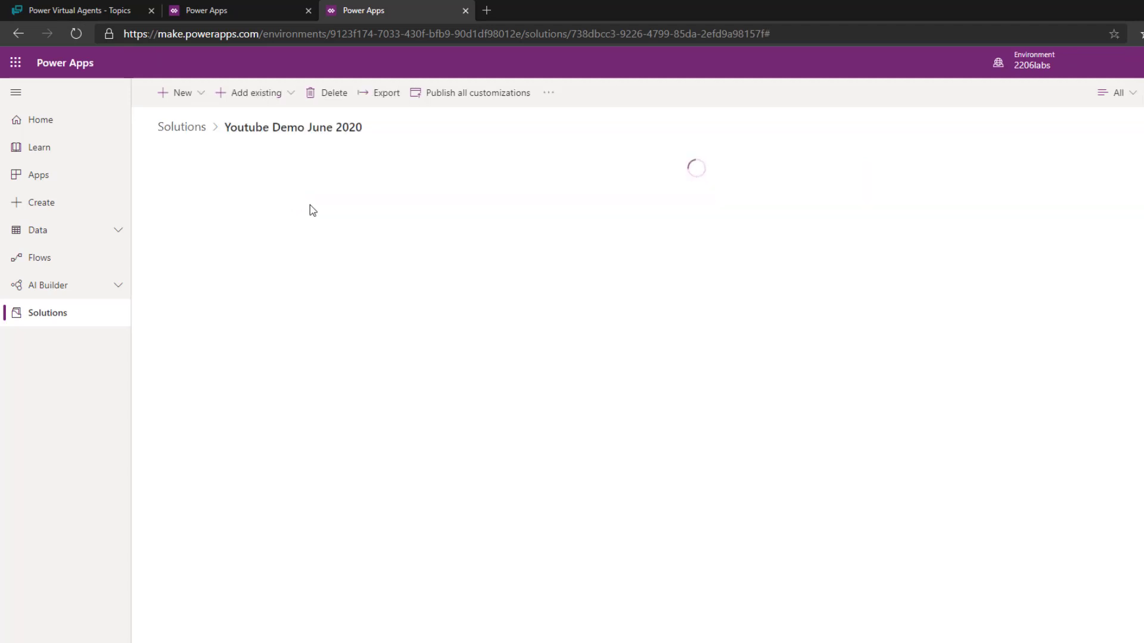
pyautogui.scroll(-1, 316, 302)
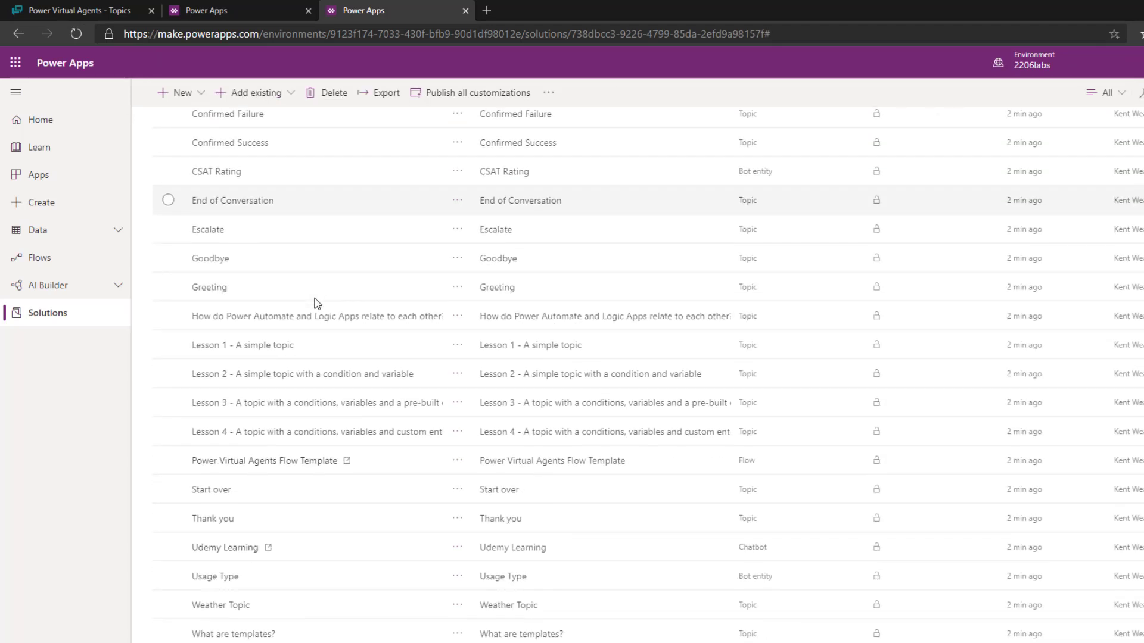
pyautogui.scroll(2, 317, 304)
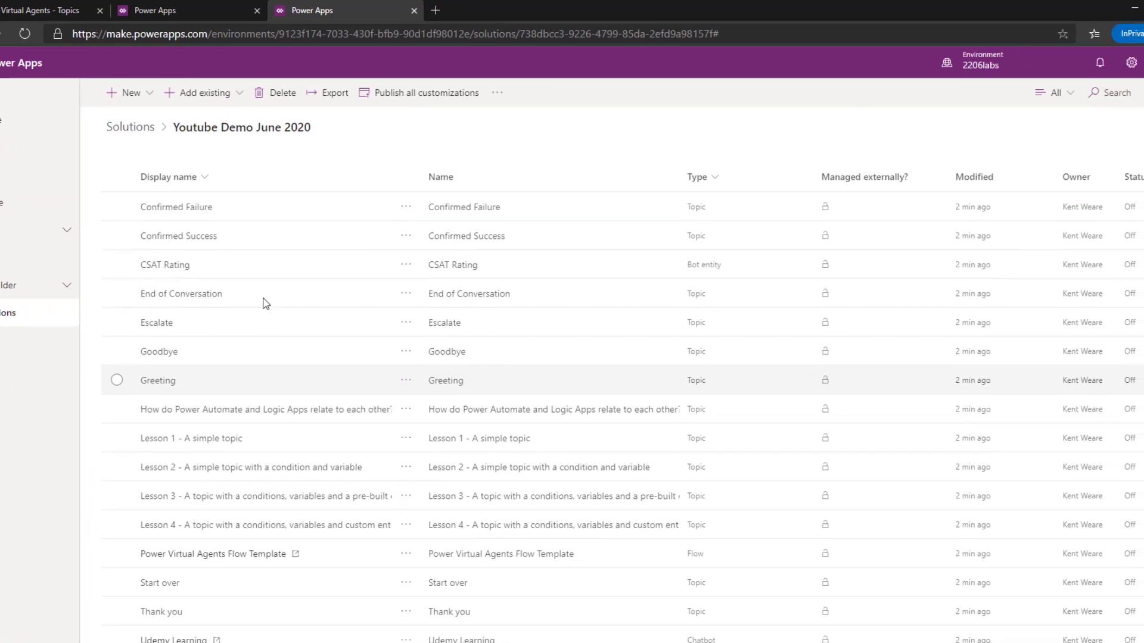
# Switch to Power Virtual Agents, refresh the bots of the 2206labs environment and open the Udemy Learning bot.
pyautogui.click(121, 8)
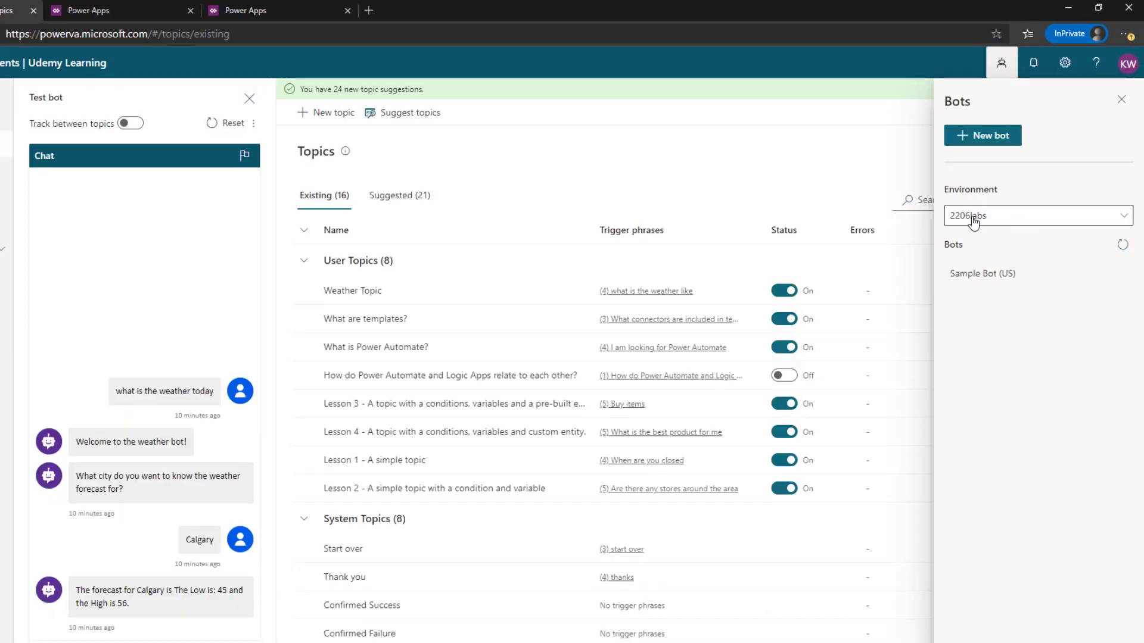
pyautogui.click(1122, 245)
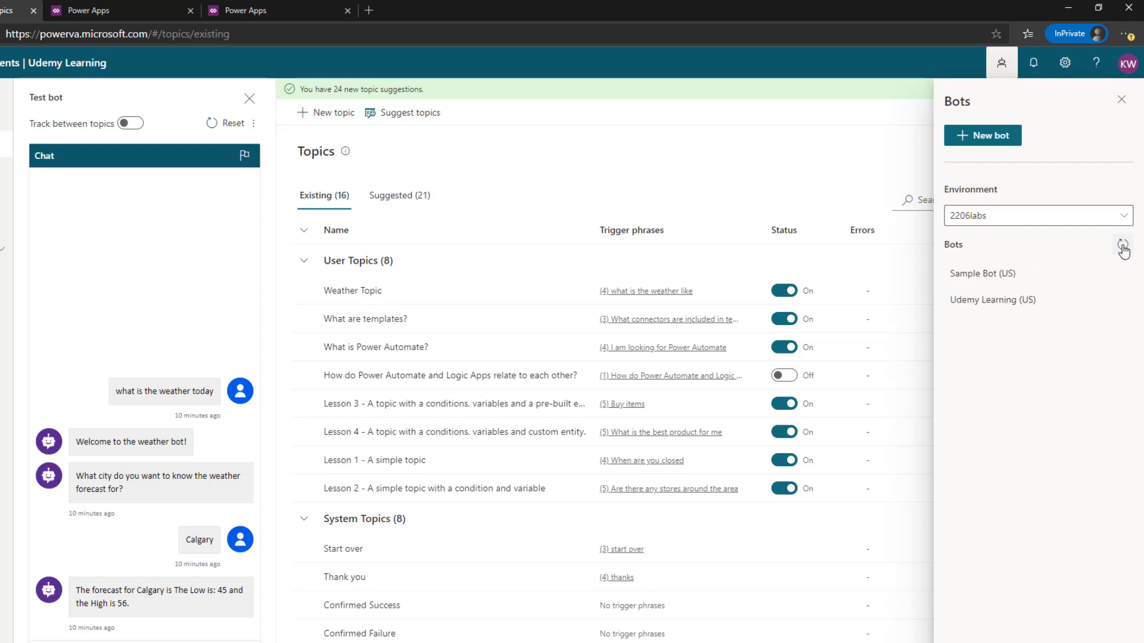
pyautogui.click(986, 301)
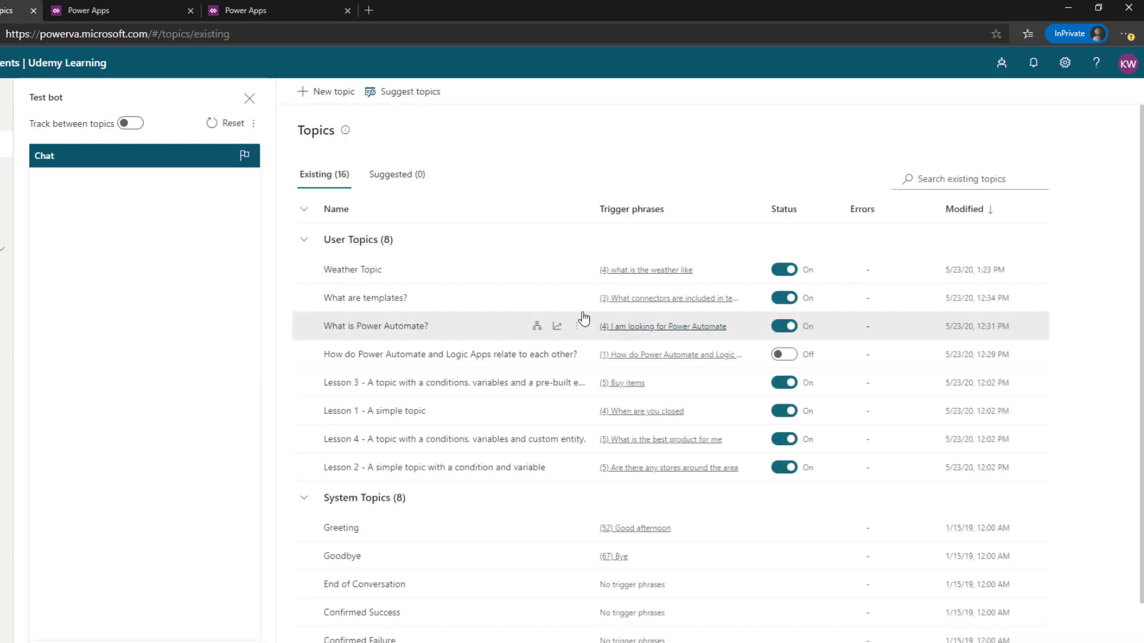
# Open the Weather Topic in the authoring canvas and show the details of the flow its action calls.
pyautogui.click(354, 270)
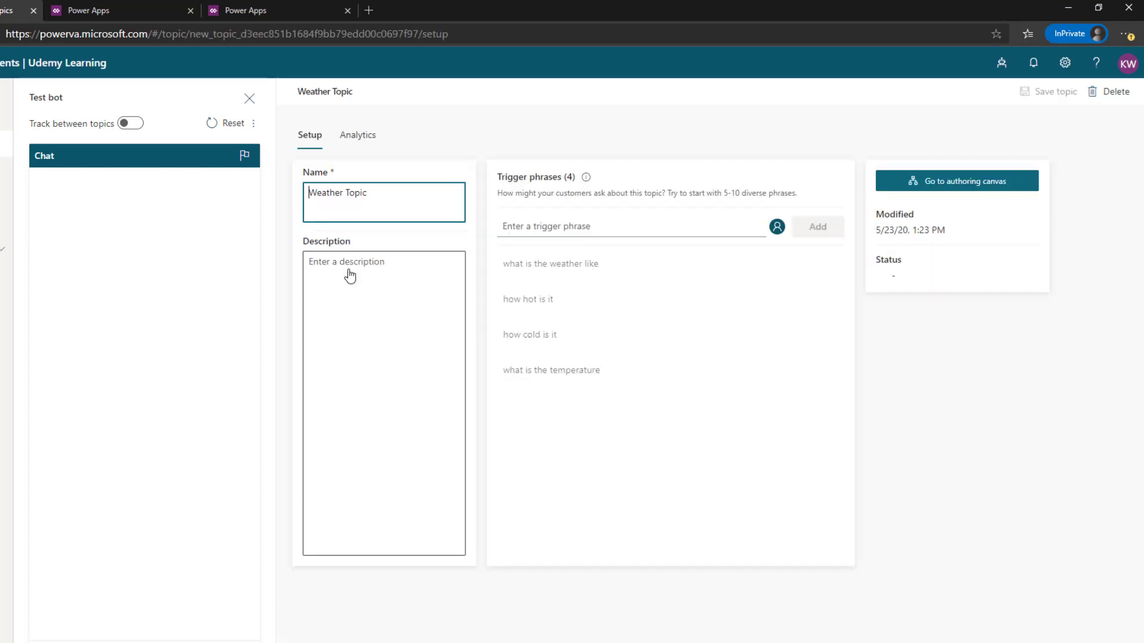
pyautogui.click(1010, 184)
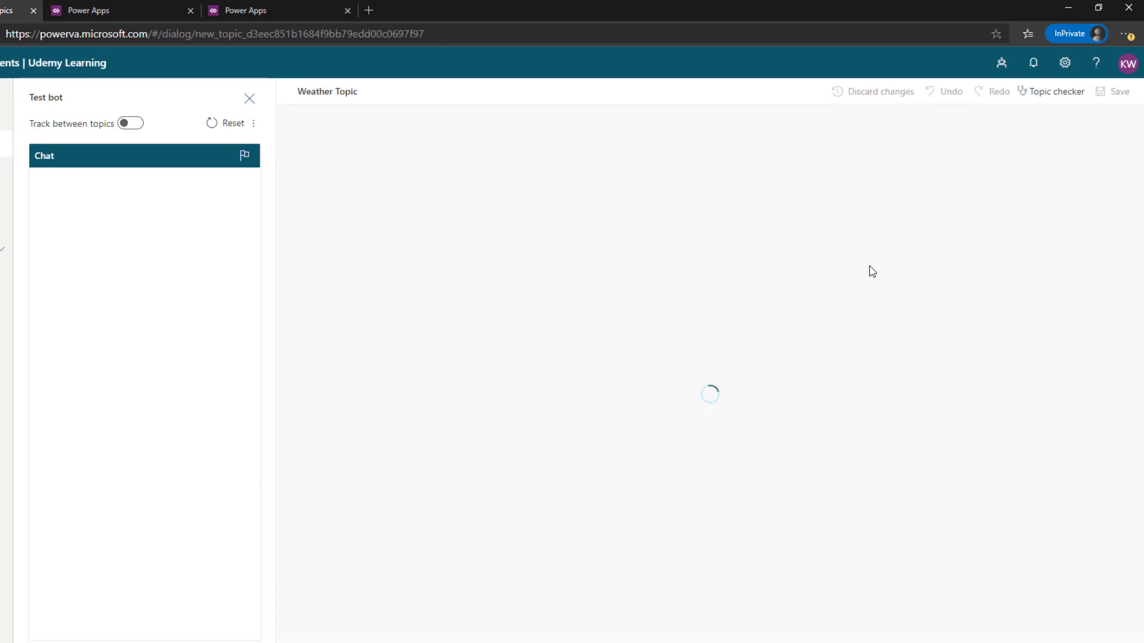
pyautogui.scroll(-5, 834, 334)
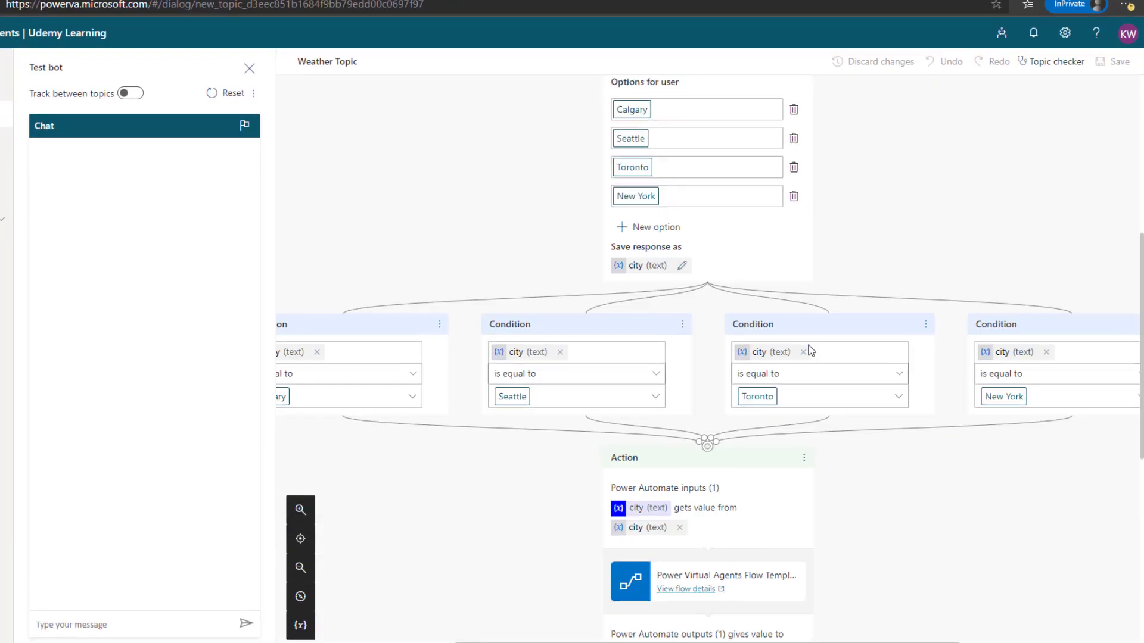
pyautogui.scroll(-3, 810, 350)
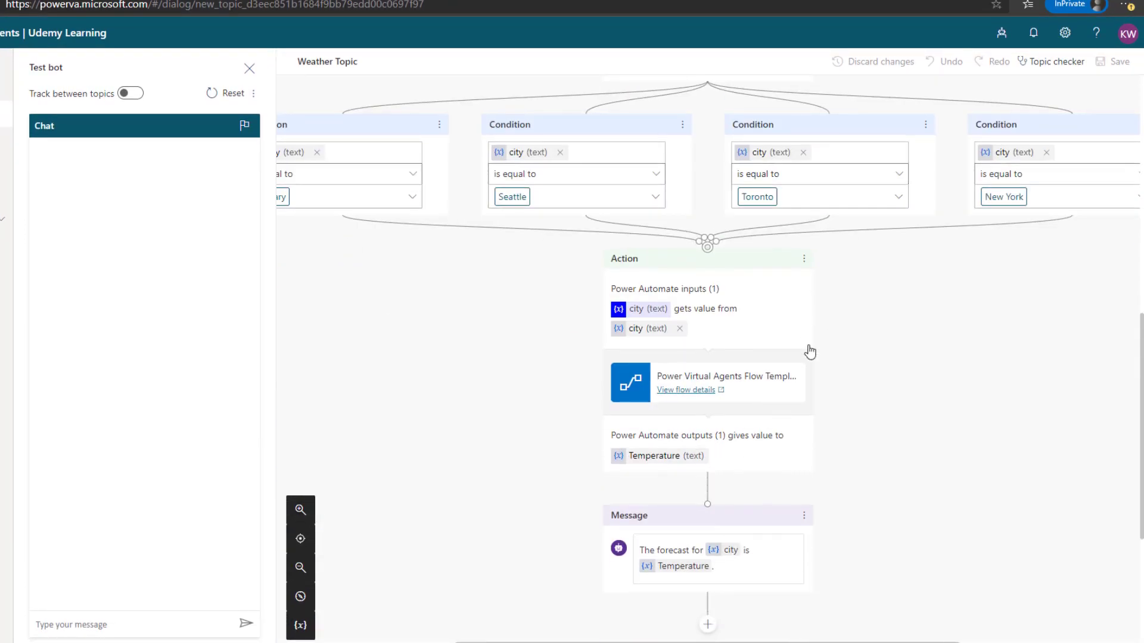
pyautogui.click(686, 392)
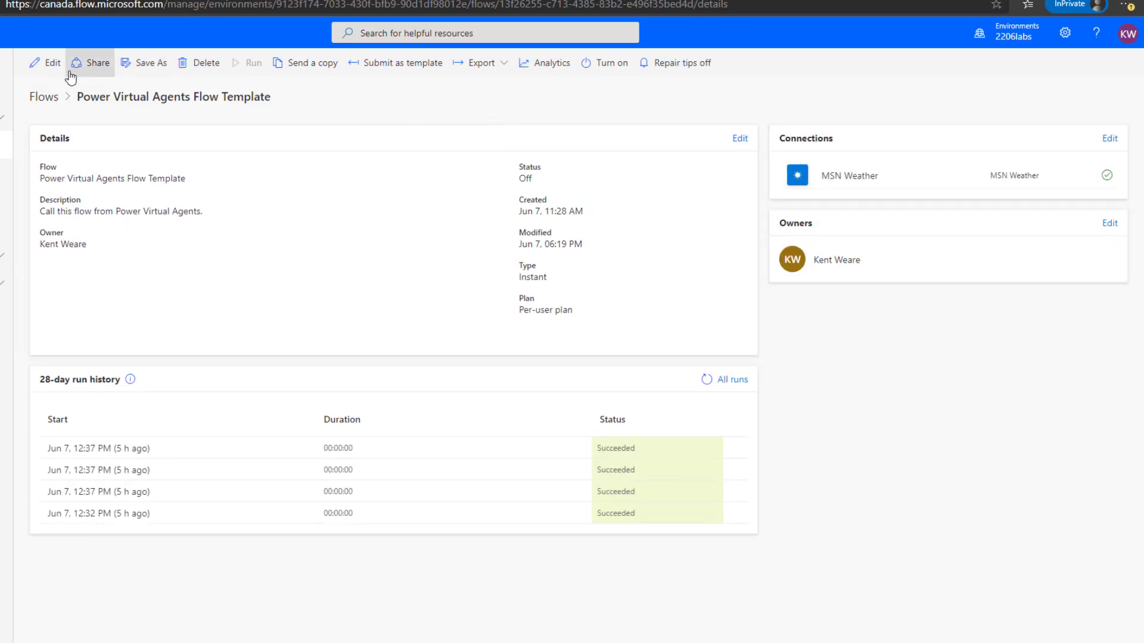
# Assign the MSN Weather connection to the Power Virtual Agents Flow Template's weather action, save the flow and turn it on.
pyautogui.click(41, 69)
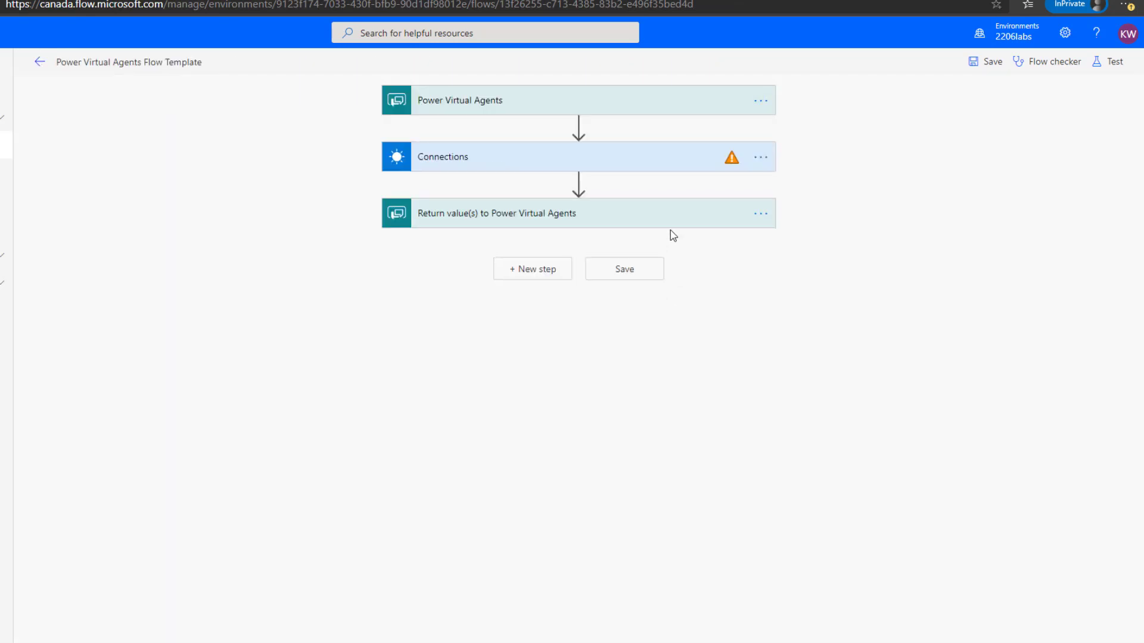
pyautogui.click(648, 156)
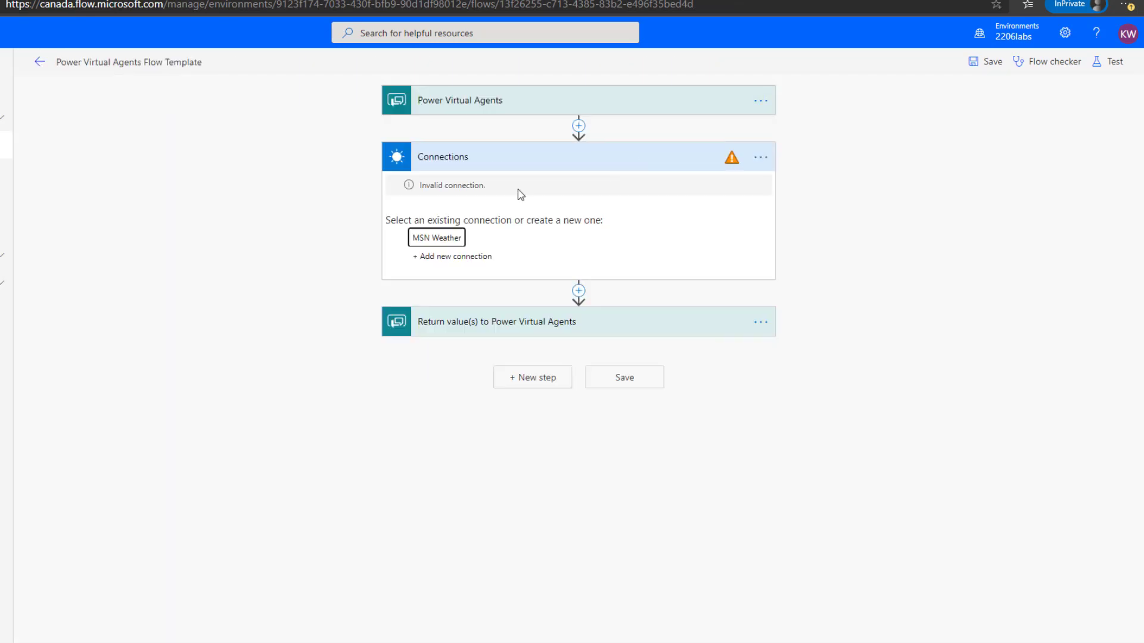
pyautogui.click(440, 242)
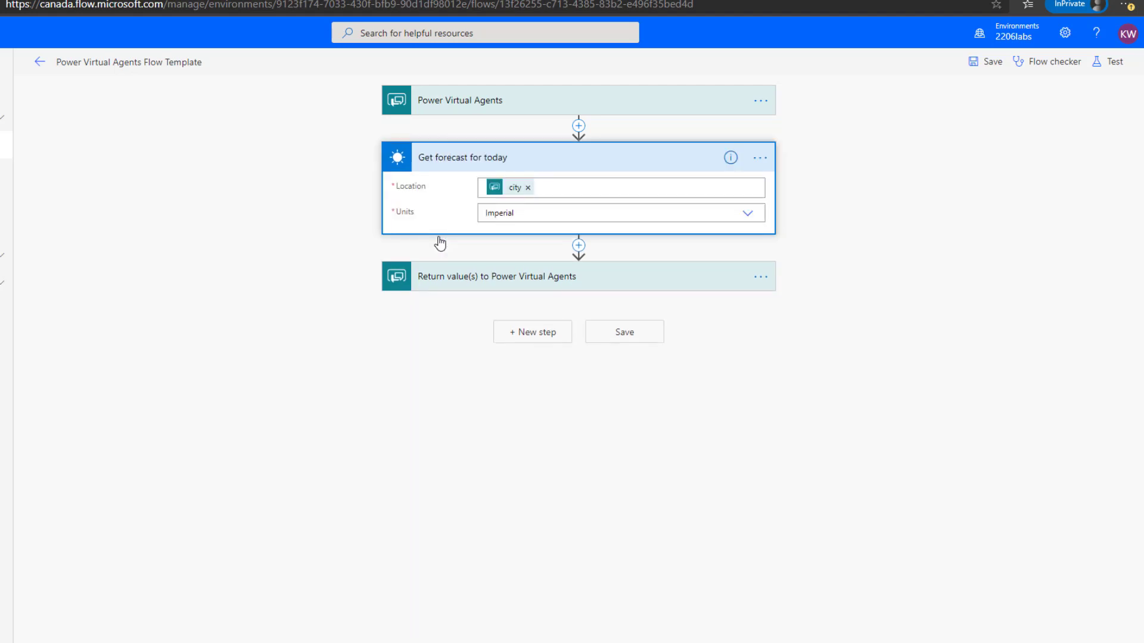
pyautogui.click(988, 65)
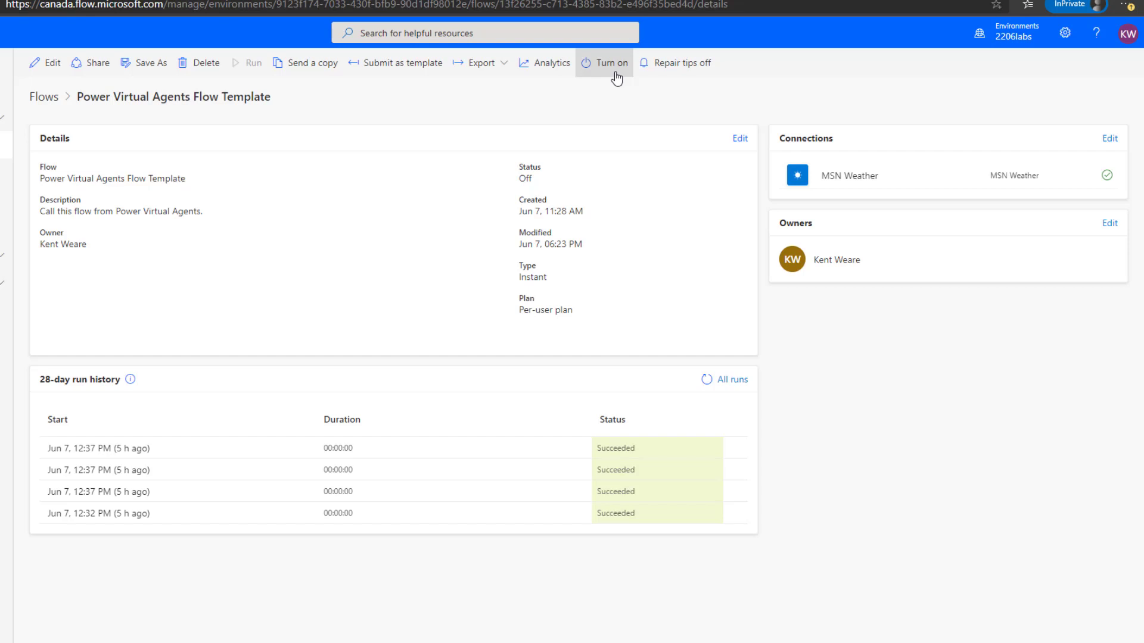
pyautogui.click(616, 78)
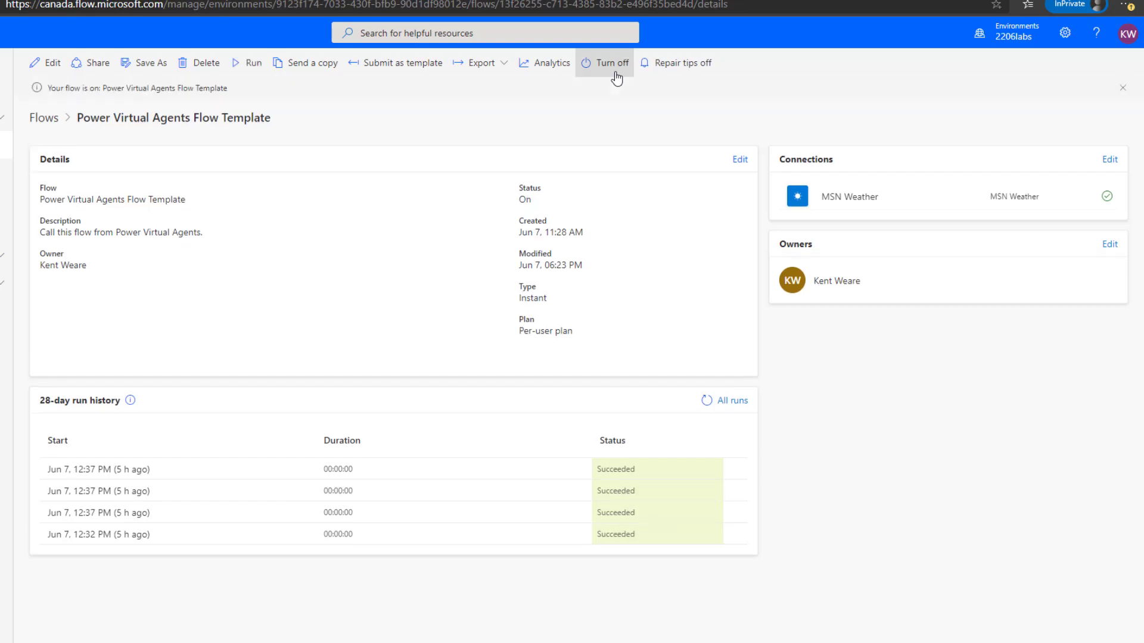
pyautogui.click(706, 400)
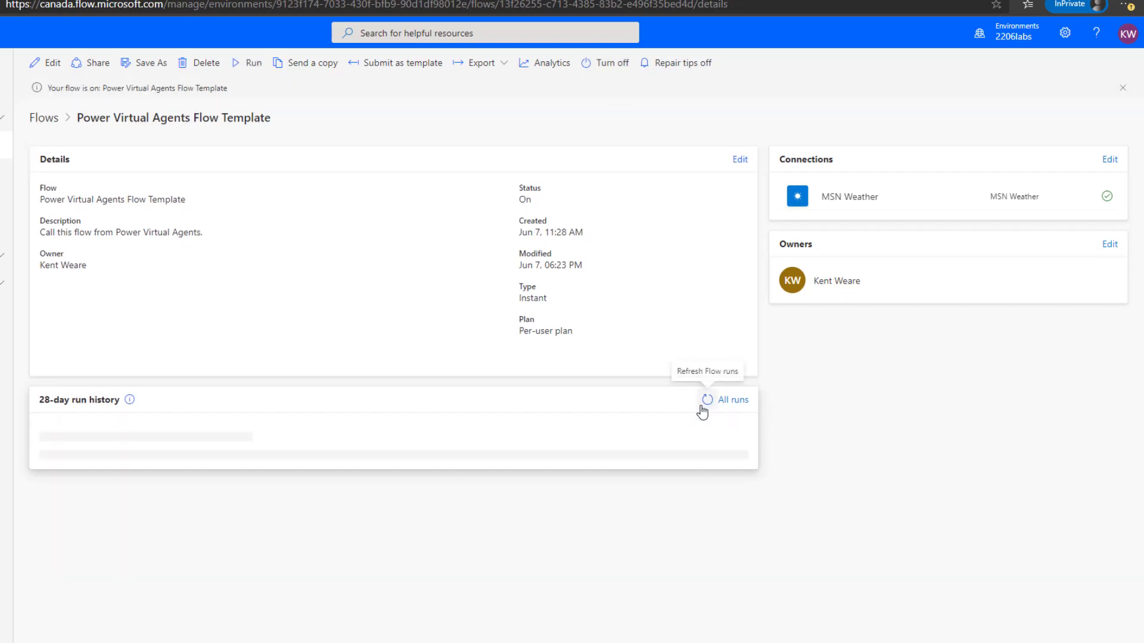
# Return to Power Virtual Agents and test the bot with "What is the weather like", choosing Calgary as the city.
pyautogui.click(333, 1)
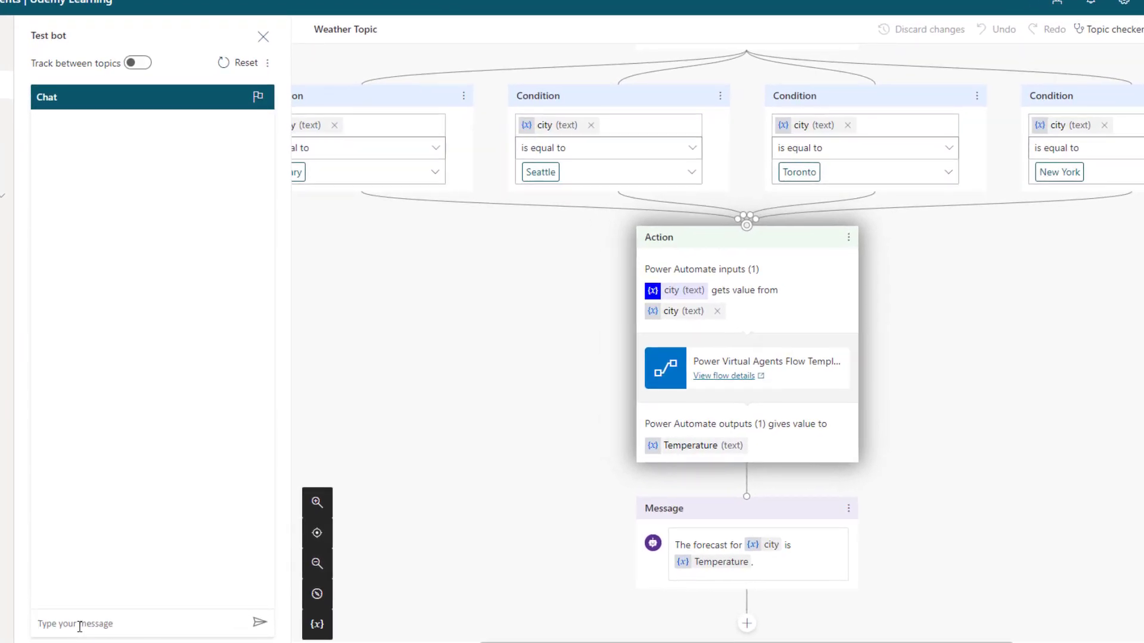
pyautogui.write('What is the weather like')
pyautogui.press('Return')
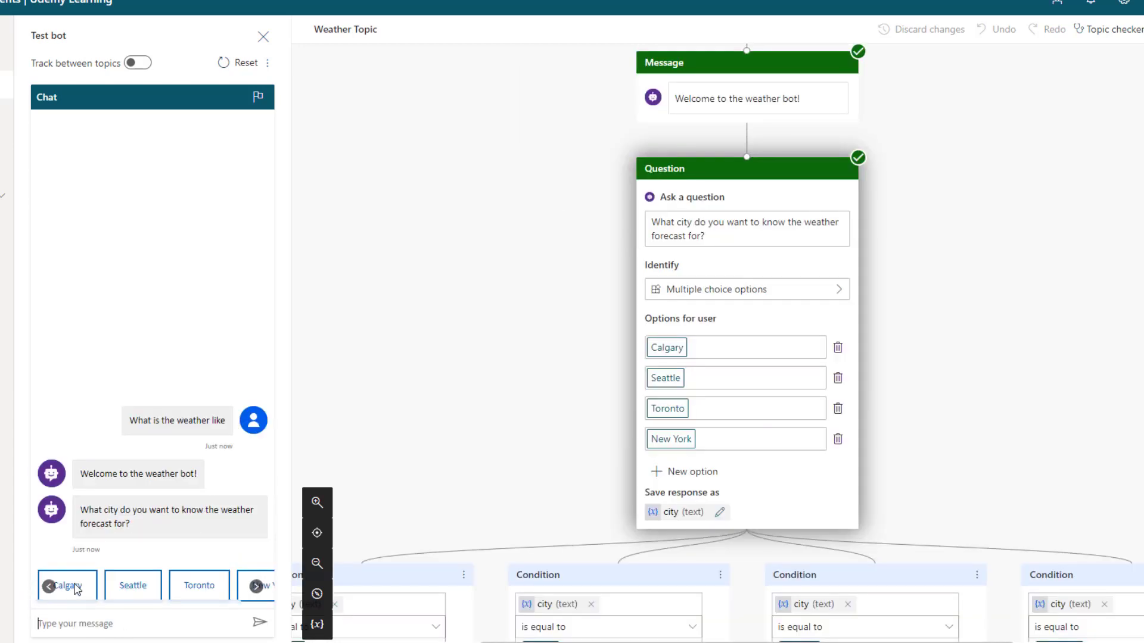
pyautogui.click(75, 586)
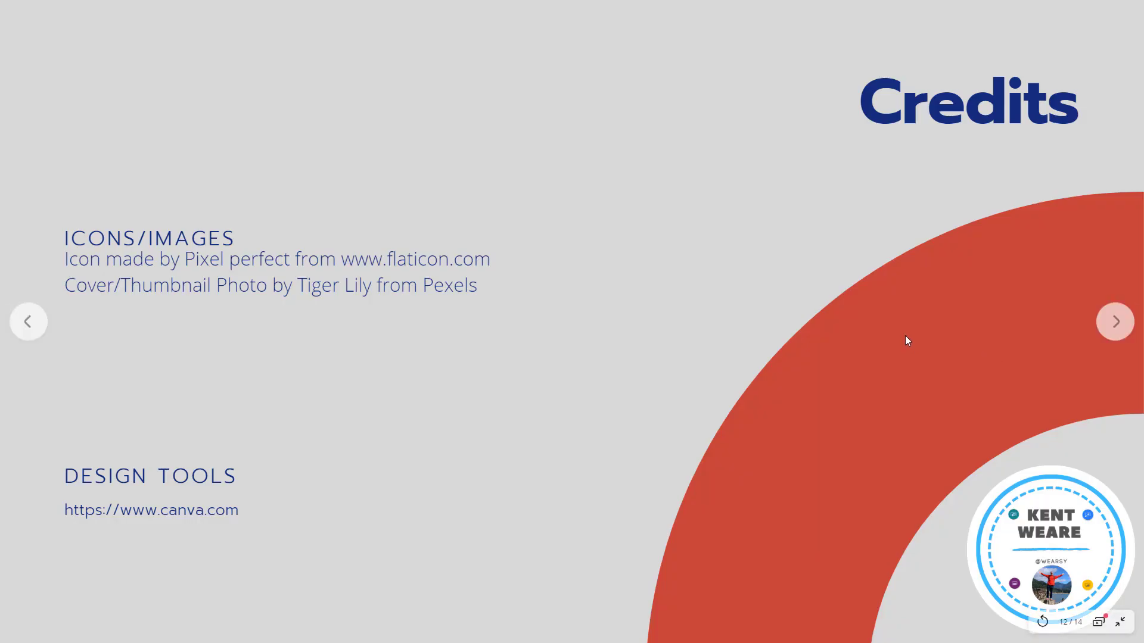
pyautogui.press('Right')
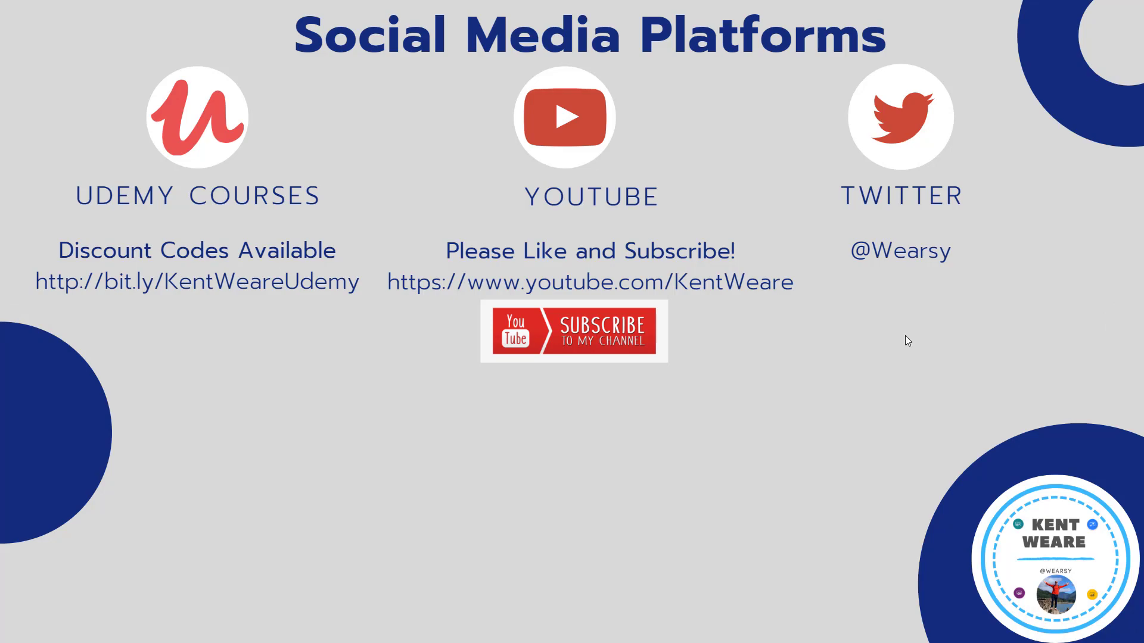
pyautogui.press('Right')
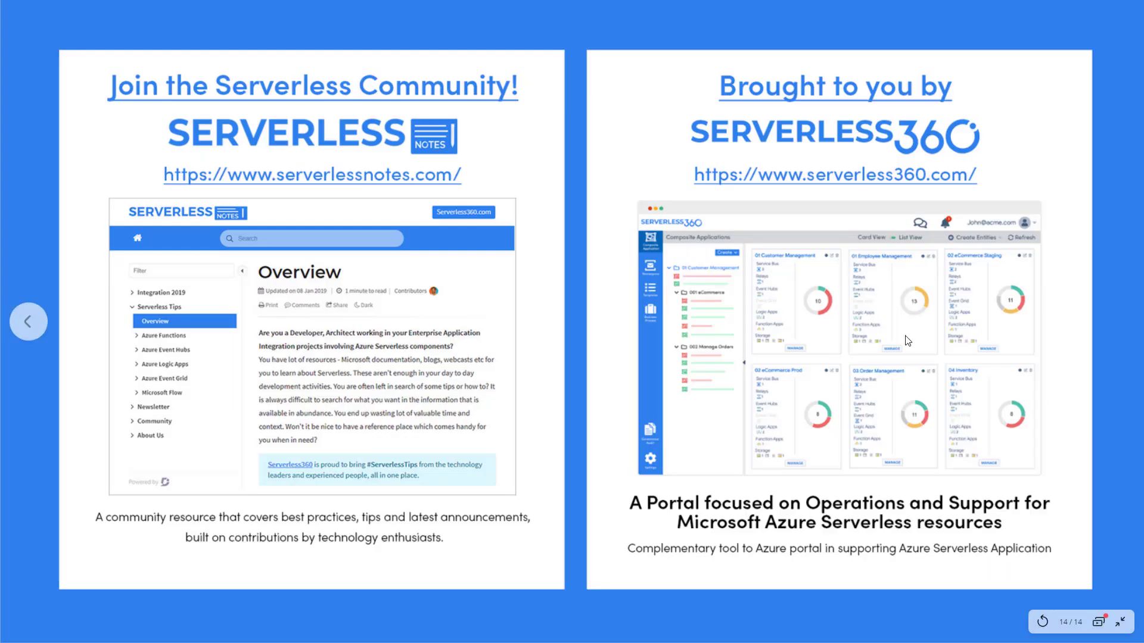